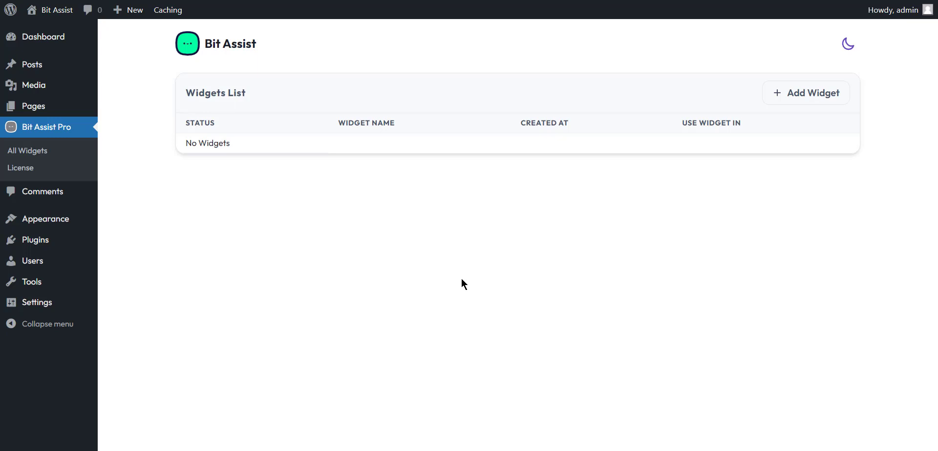
# Create a new widget named 'Bit Assist'
pyautogui.click(805, 98)
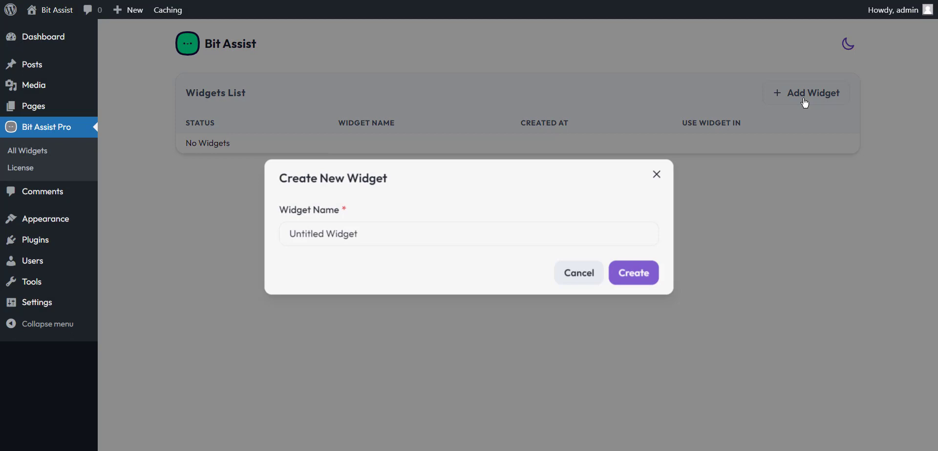
pyautogui.tripleClick(336, 238)
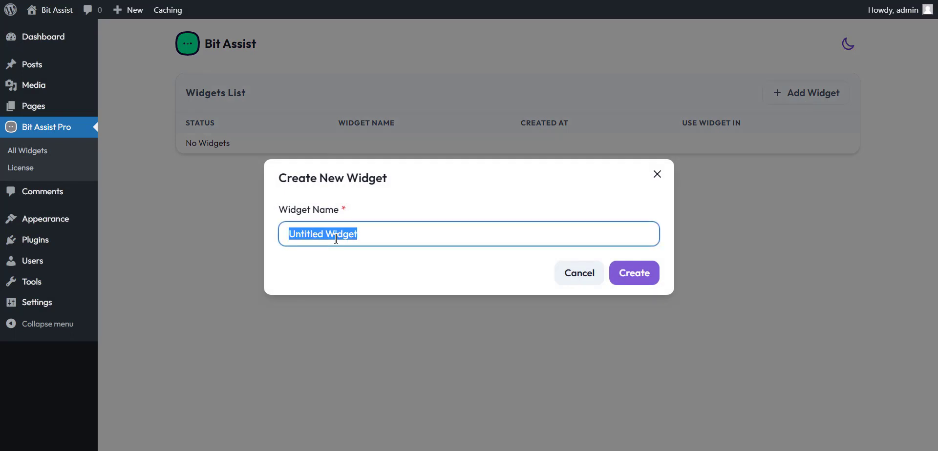
pyautogui.write('Bit Assist')
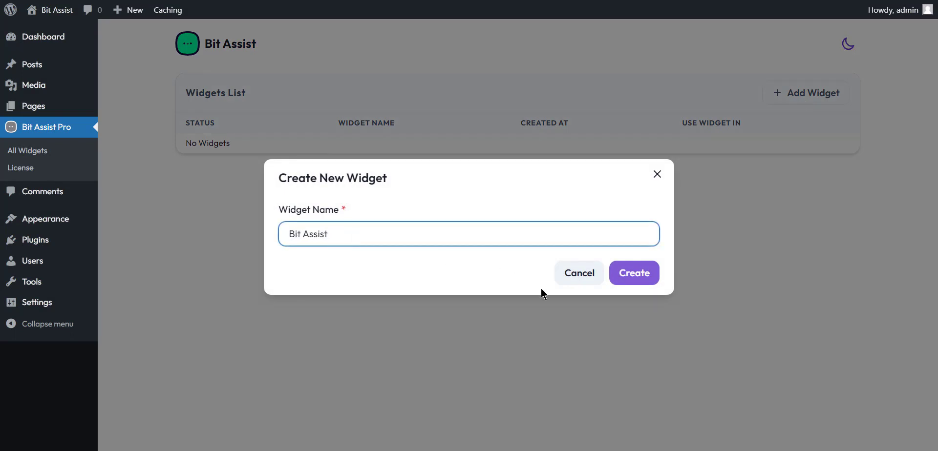
pyautogui.click(636, 275)
# Edit the Bit Assist widget and bring up the grid of channel types to add
pyautogui.click(837, 152)
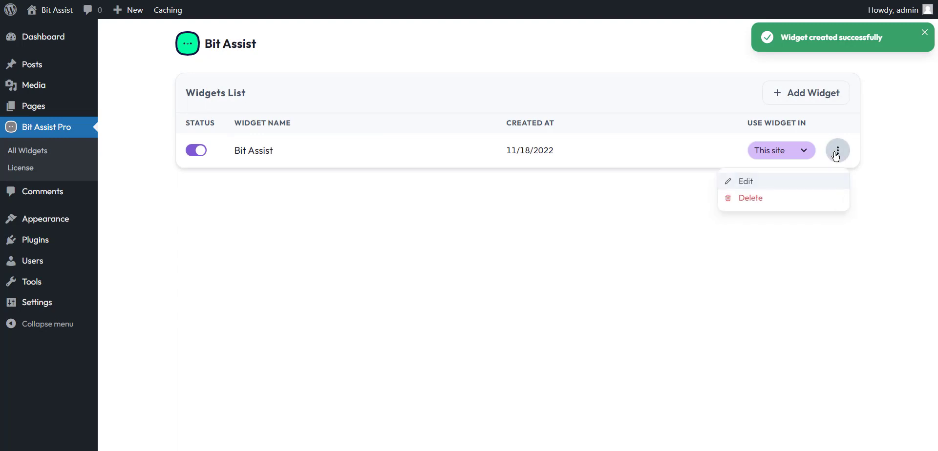
pyautogui.click(740, 181)
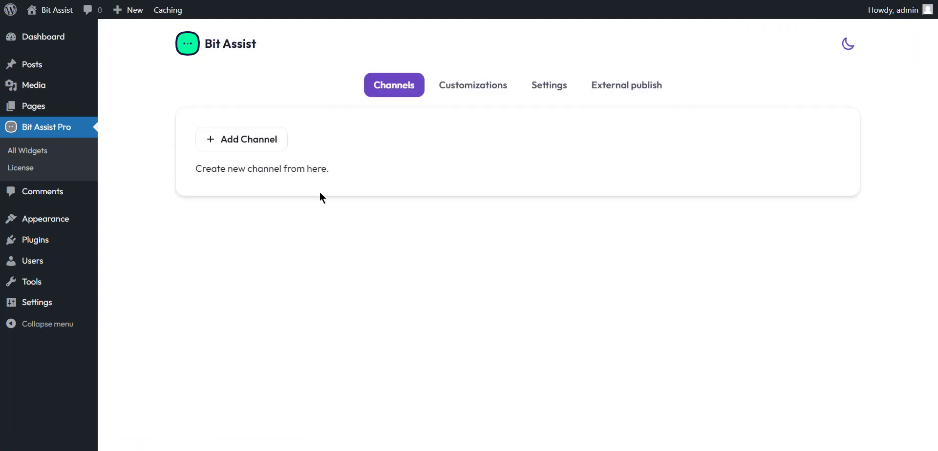
pyautogui.click(277, 145)
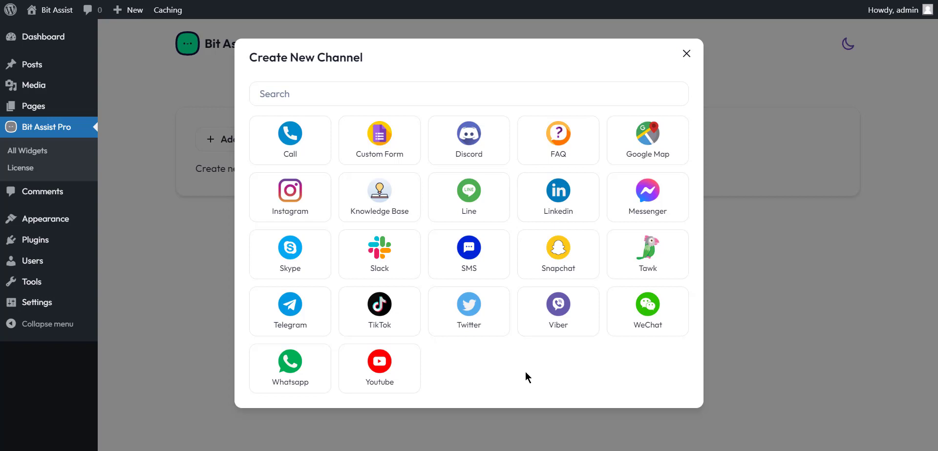
# Add a Messenger channel with the pasted Facebook page username, opening in a new tab
pyautogui.click(648, 210)
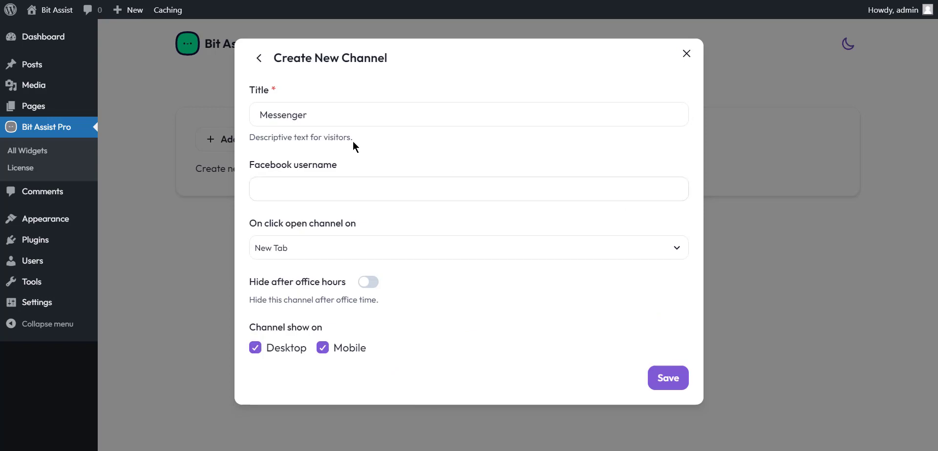
pyautogui.moveTo(308, 116); pyautogui.dragTo(249, 115)
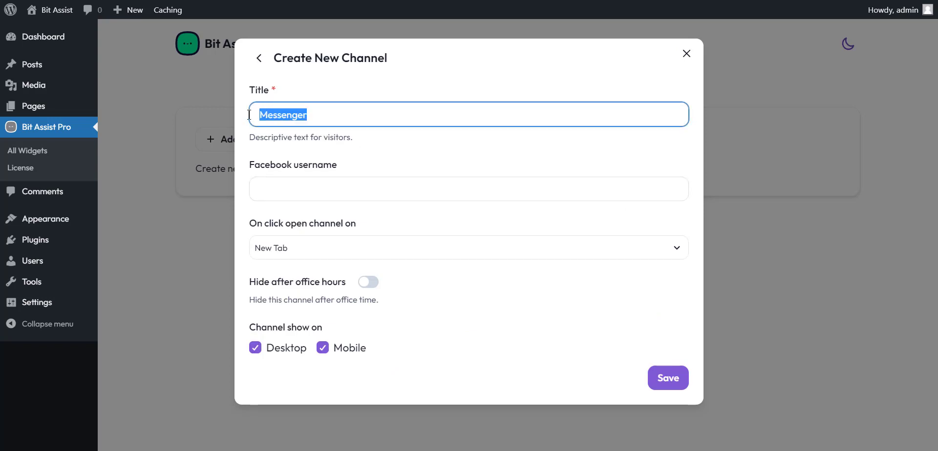
pyautogui.click(313, 182)
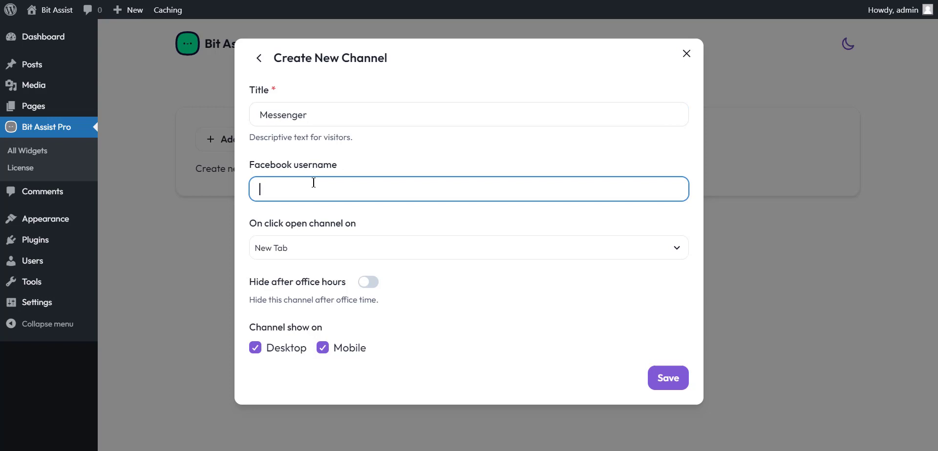
pyautogui.write('bitappsfb')
pyautogui.press('Tab')
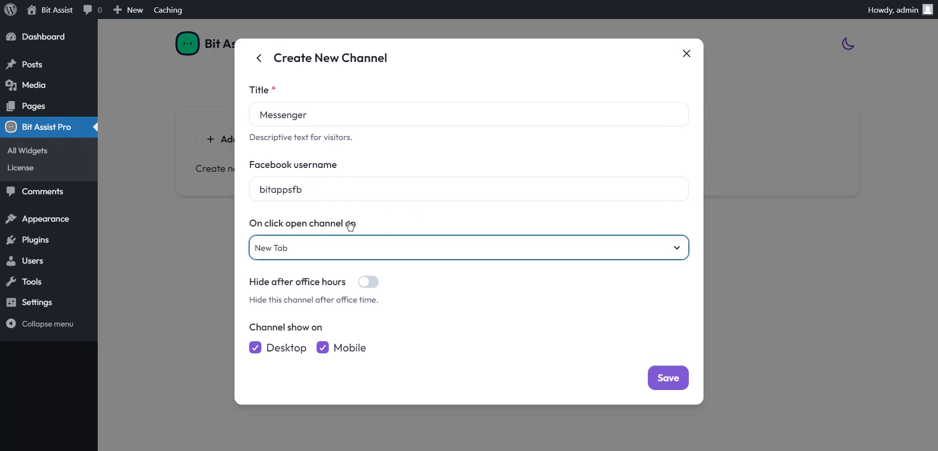
pyautogui.click(348, 248)
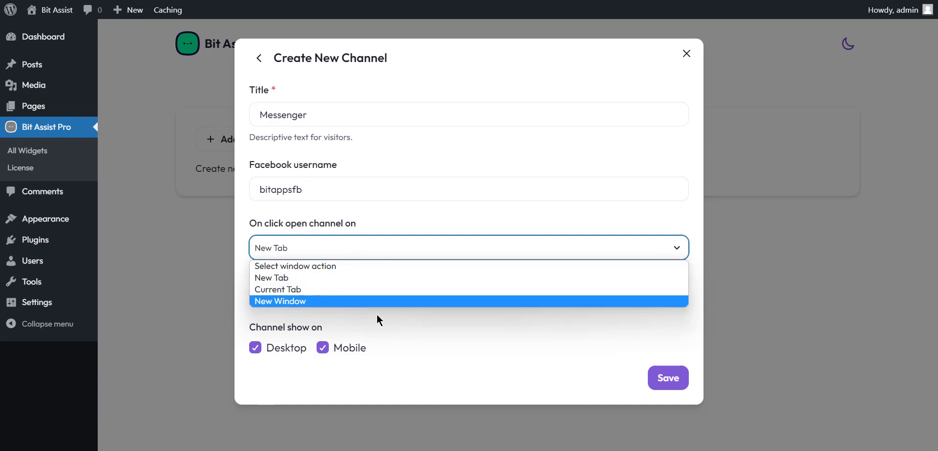
pyautogui.click(391, 323)
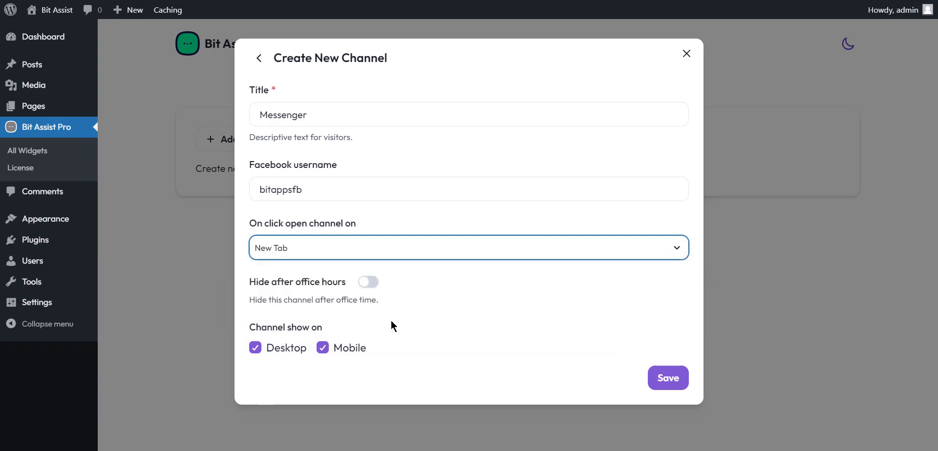
# Leave office-hours hiding off and both desktop and mobile enabled, then save the Messenger channel
pyautogui.click(363, 284)
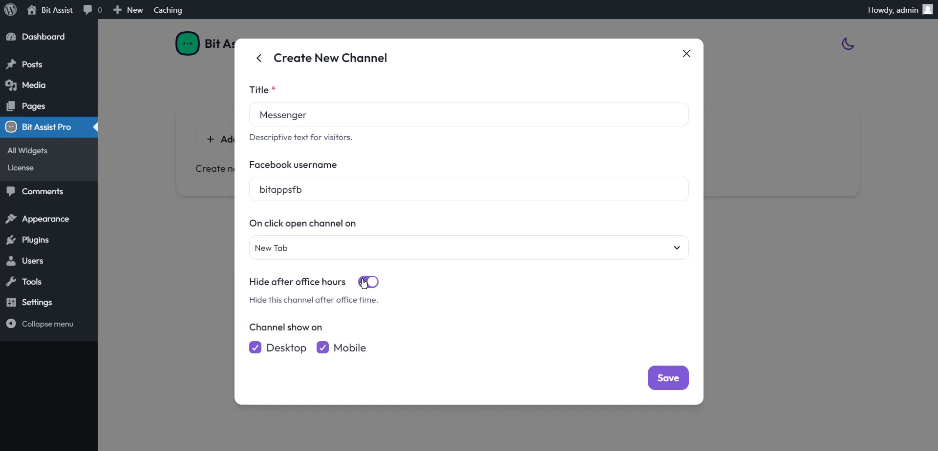
pyautogui.click(364, 284)
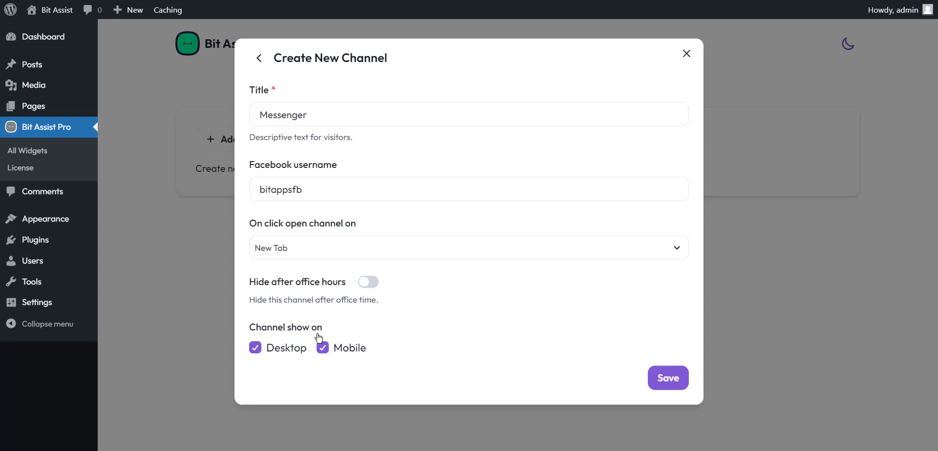
pyautogui.click(258, 350)
pyautogui.click(256, 348)
pyautogui.click(325, 355)
pyautogui.click(321, 351)
pyautogui.click(670, 381)
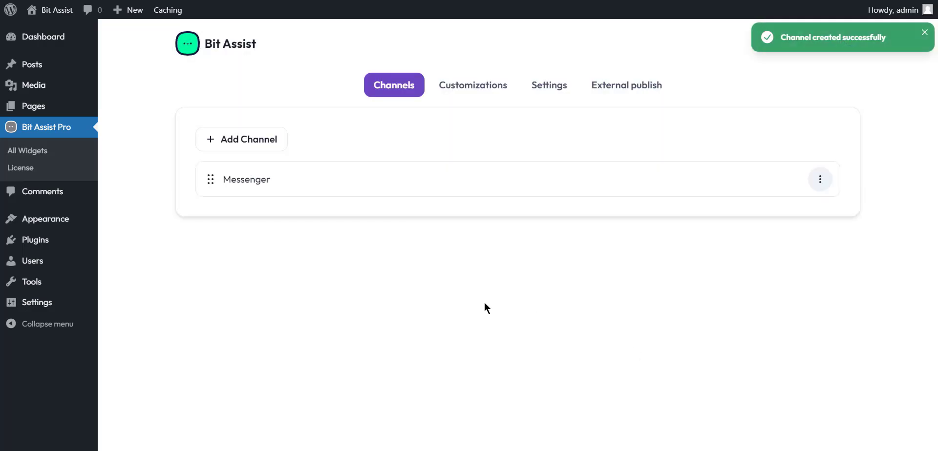
# Test the widget's Messenger button on the site's front end
pyautogui.click(57, 10)
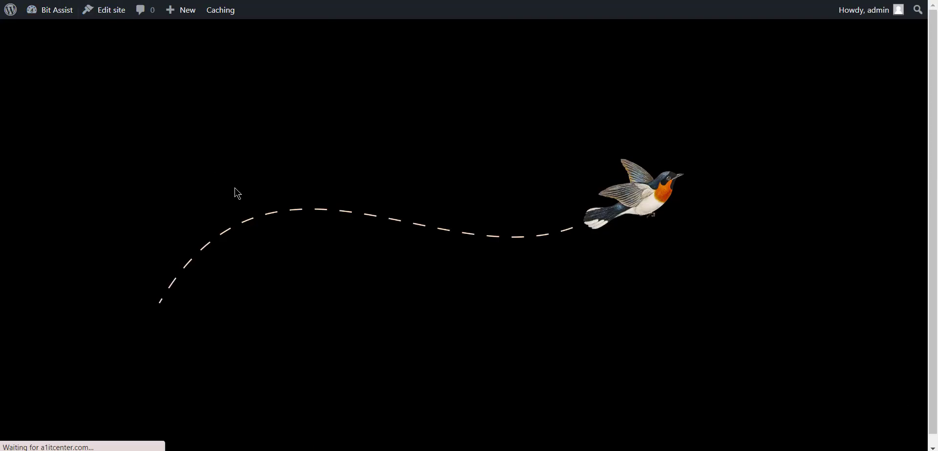
pyautogui.click(895, 426)
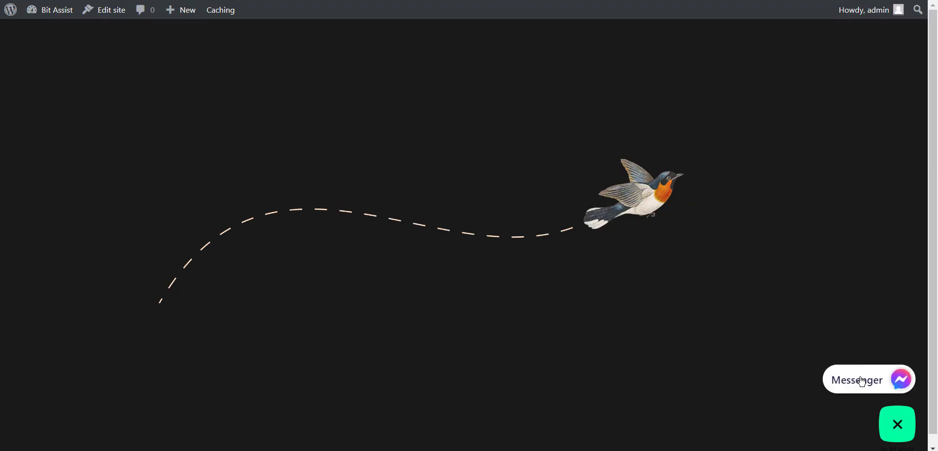
pyautogui.click(856, 381)
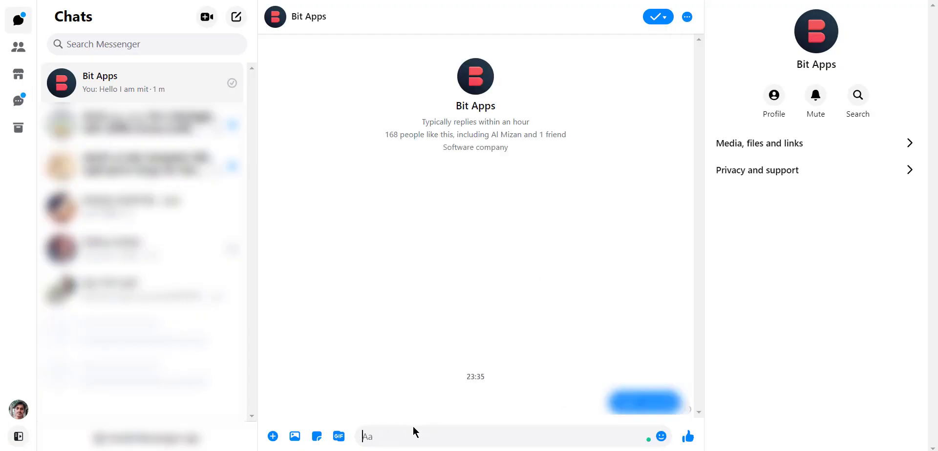
# Send a short self-introduction greeting to Bit Apps in the Messenger chat
pyautogui.write('Hello I am W')
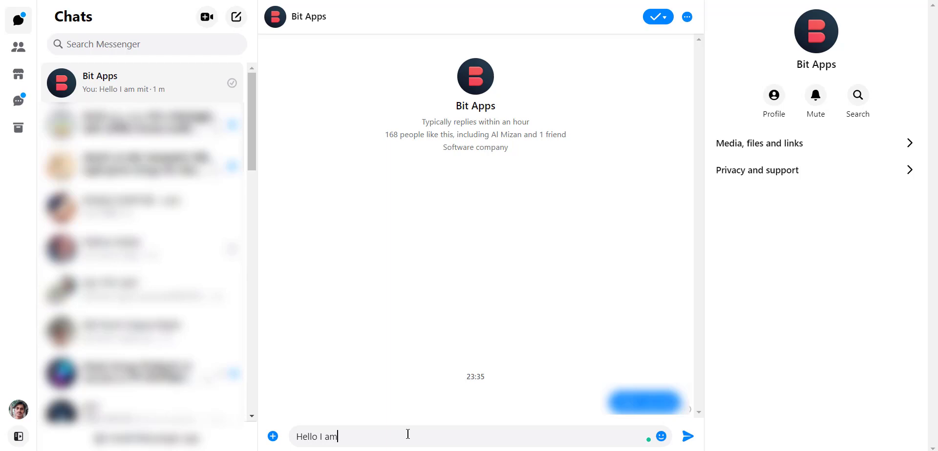
pyautogui.write('ayes')
pyautogui.press('Return')
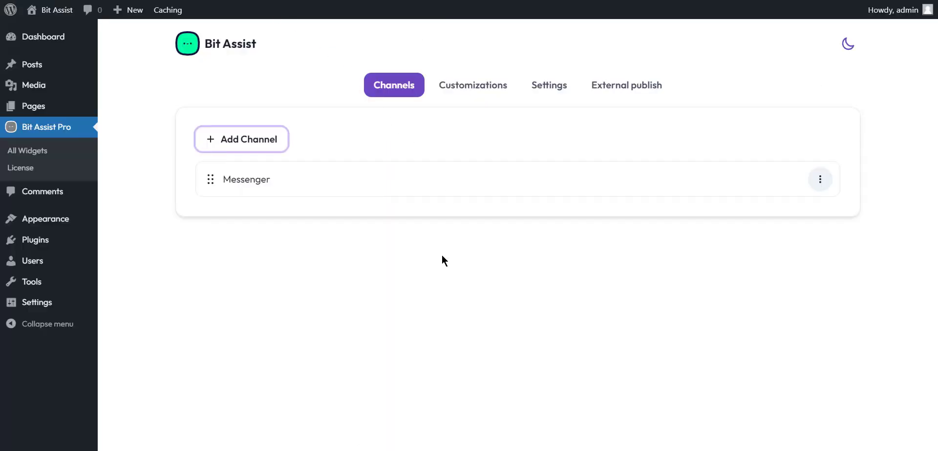
# Add and save a Youtube channel using the pasted Bit Apps channel path, then reload the site
pyautogui.click(267, 142)
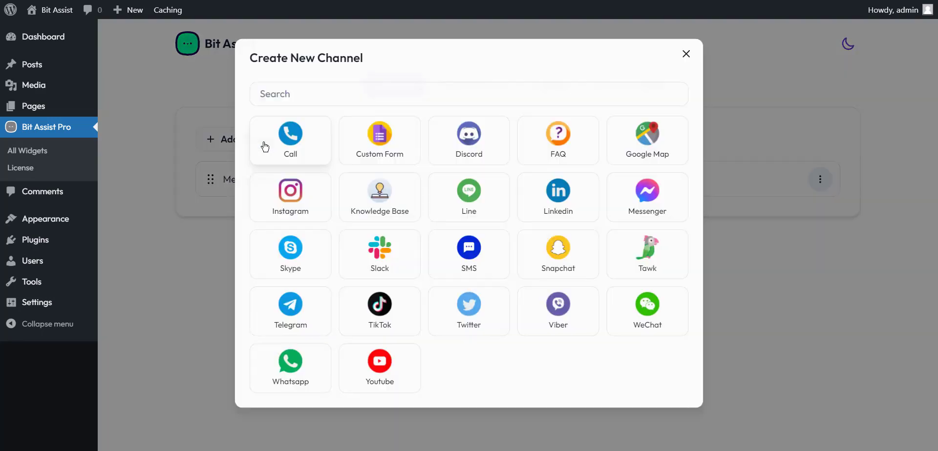
pyautogui.click(376, 374)
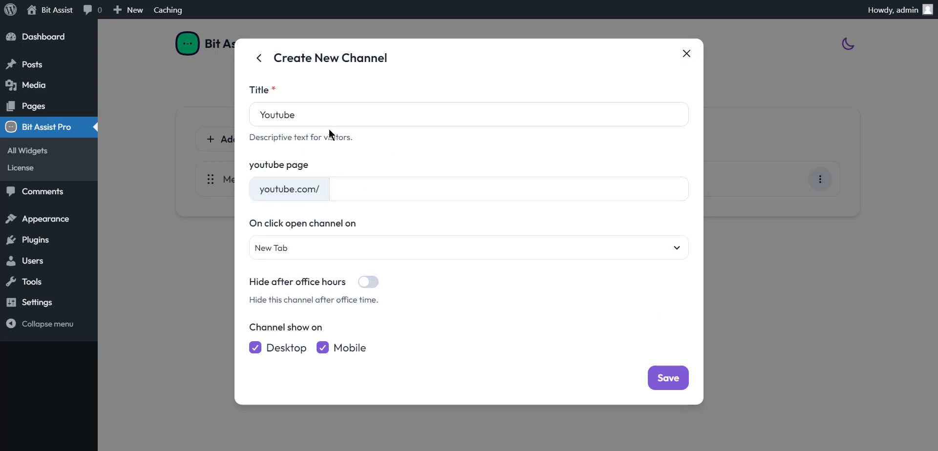
pyautogui.click(344, 194)
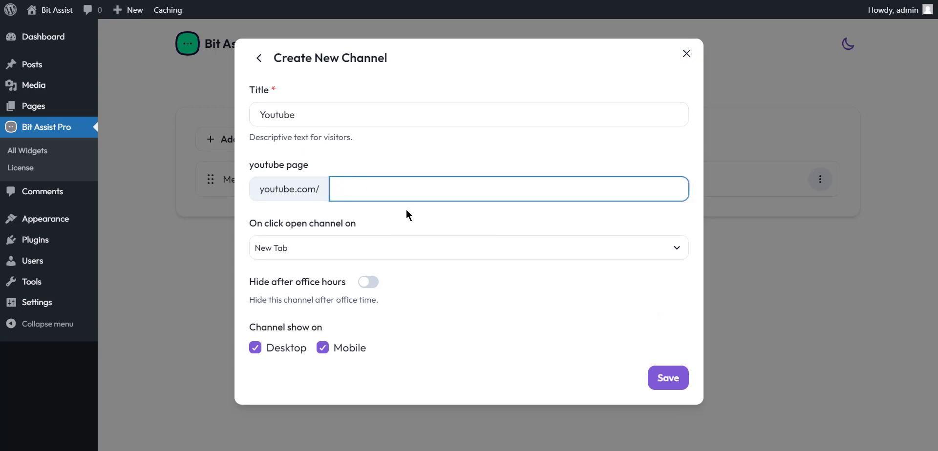
pyautogui.write('channel/UCjUl8UGn-G6zXZ-Wpd7Sc3g')
pyautogui.press('Tab')
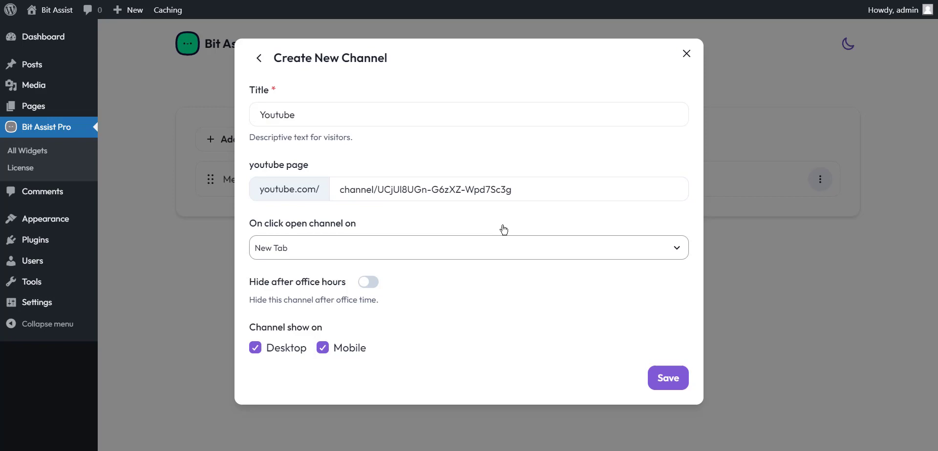
pyautogui.click(670, 384)
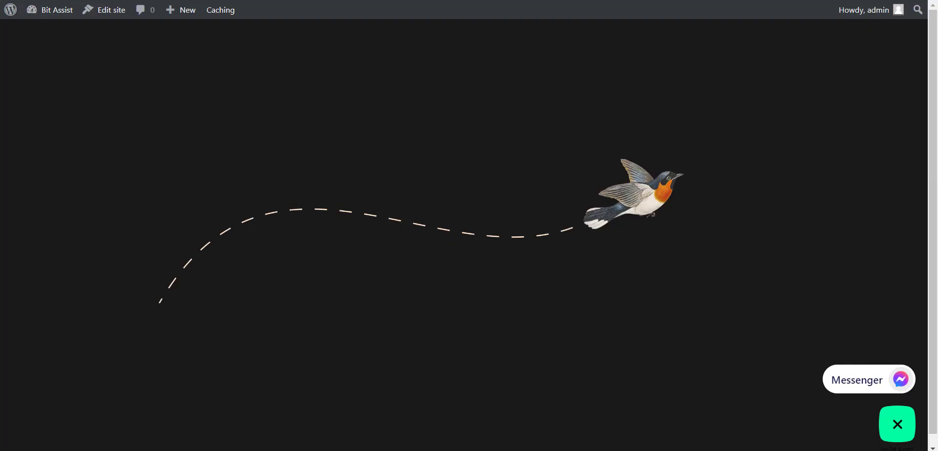
pyautogui.press('F5')
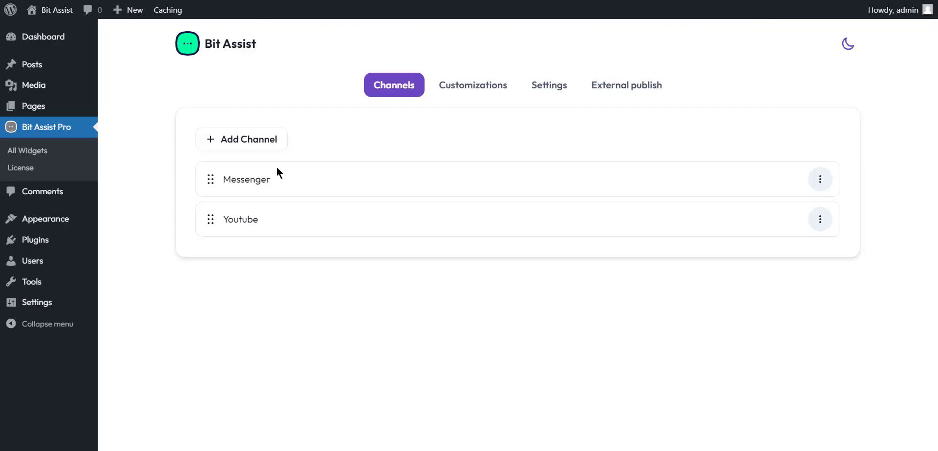
# Add an FAQ channel titled FAQ and replace a new question's placeholder title and description
pyautogui.click(253, 142)
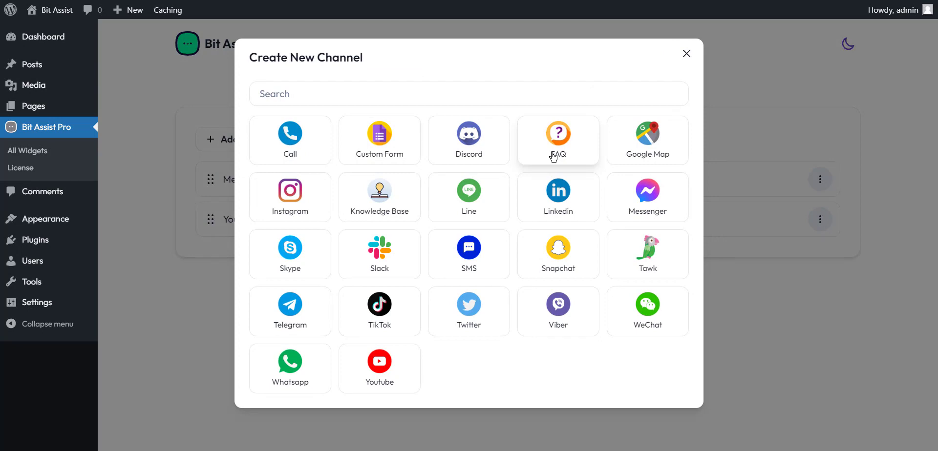
pyautogui.click(554, 157)
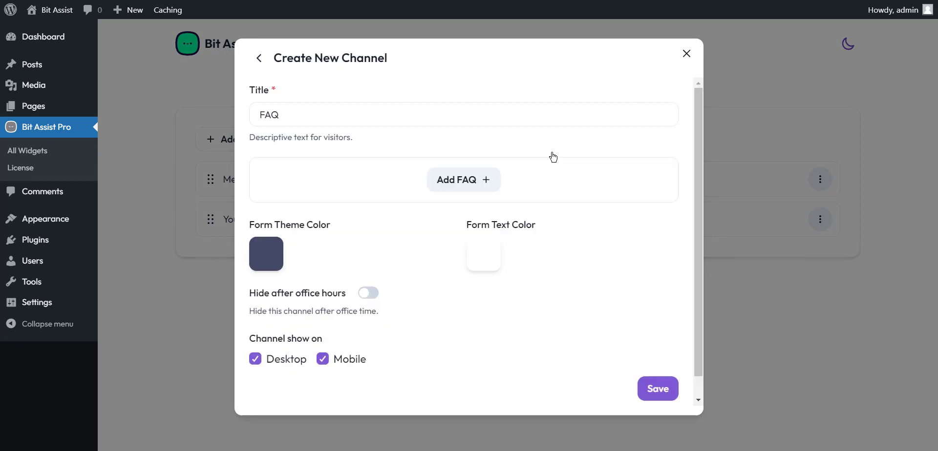
pyautogui.click(416, 117)
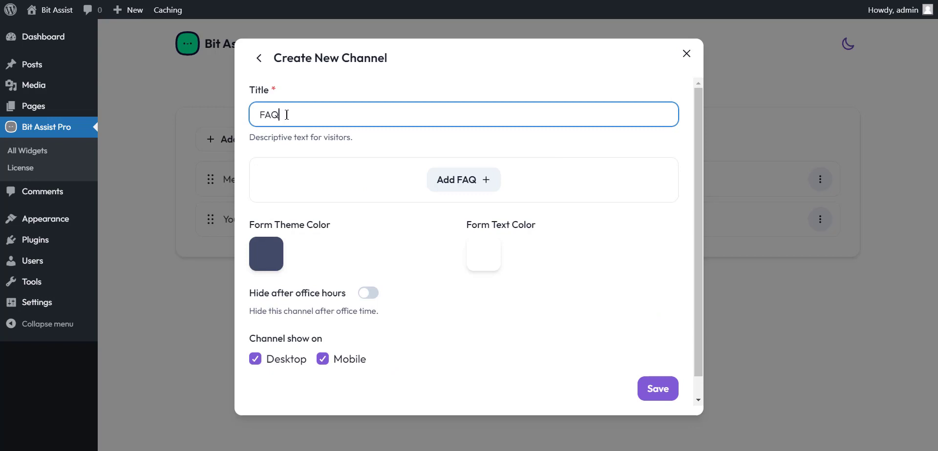
pyautogui.click(445, 184)
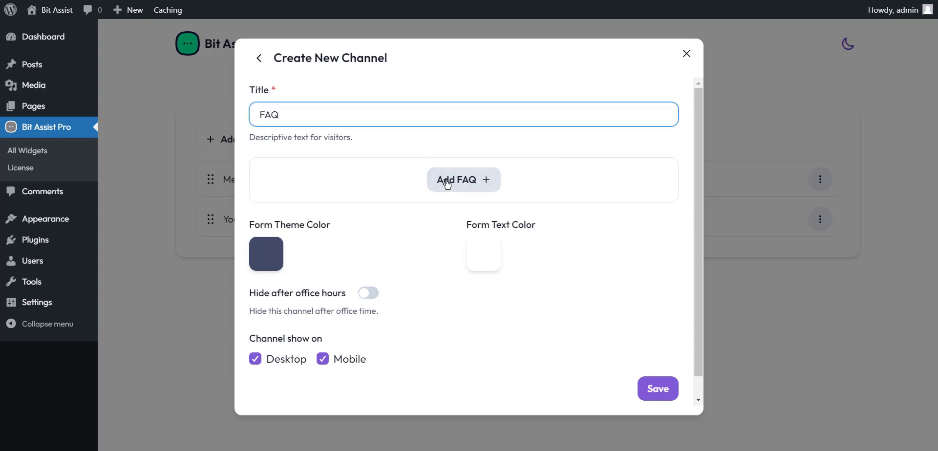
pyautogui.click(355, 185)
pyautogui.moveTo(355, 185); pyautogui.dragTo(281, 187)
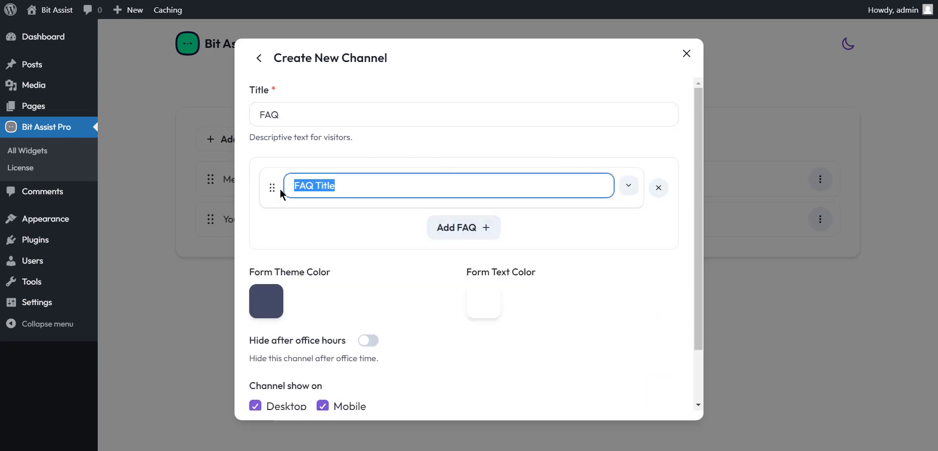
pyautogui.click(626, 186)
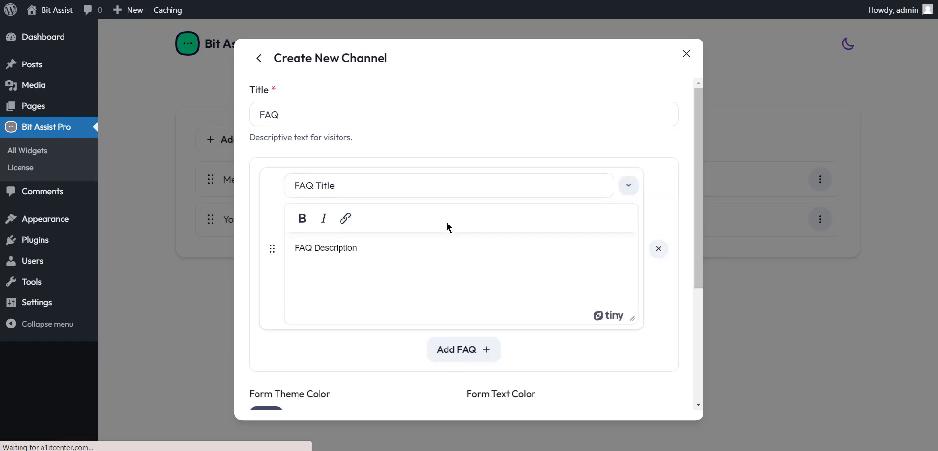
pyautogui.click(369, 252)
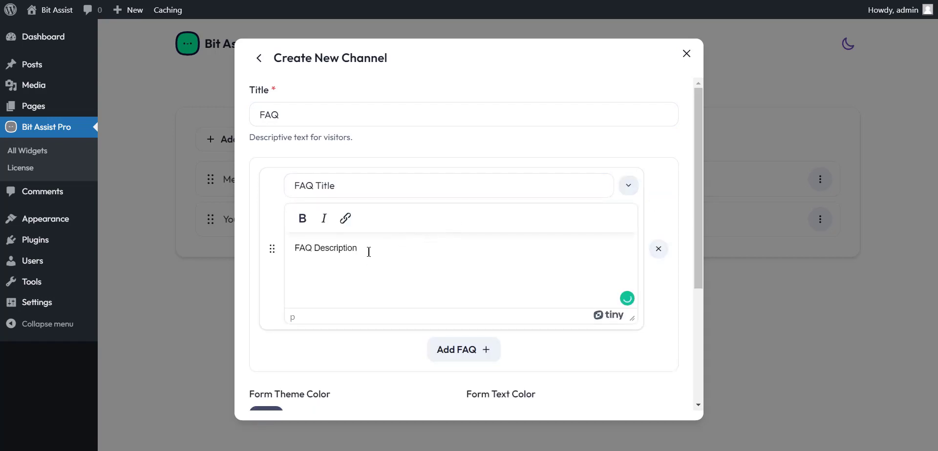
pyautogui.moveTo(368, 252); pyautogui.dragTo(289, 248)
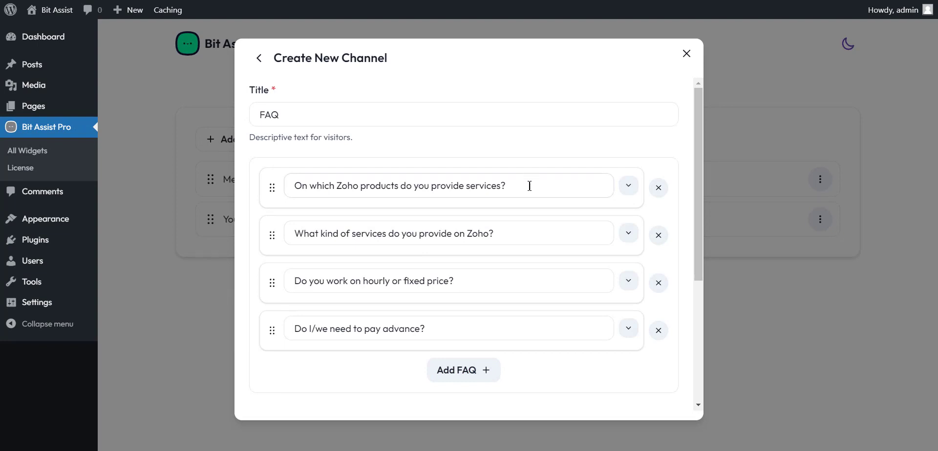
# Complete the four Zoho service questions and save the FAQ channel
pyautogui.moveTo(528, 185); pyautogui.dragTo(318, 198)
pyautogui.moveTo(518, 234); pyautogui.dragTo(293, 236)
pyautogui.moveTo(463, 281); pyautogui.dragTo(293, 281)
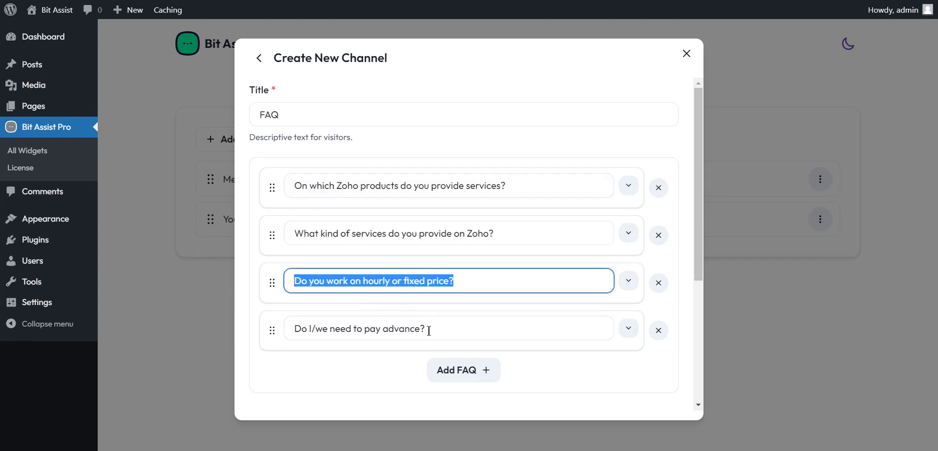
pyautogui.moveTo(429, 329); pyautogui.dragTo(286, 328)
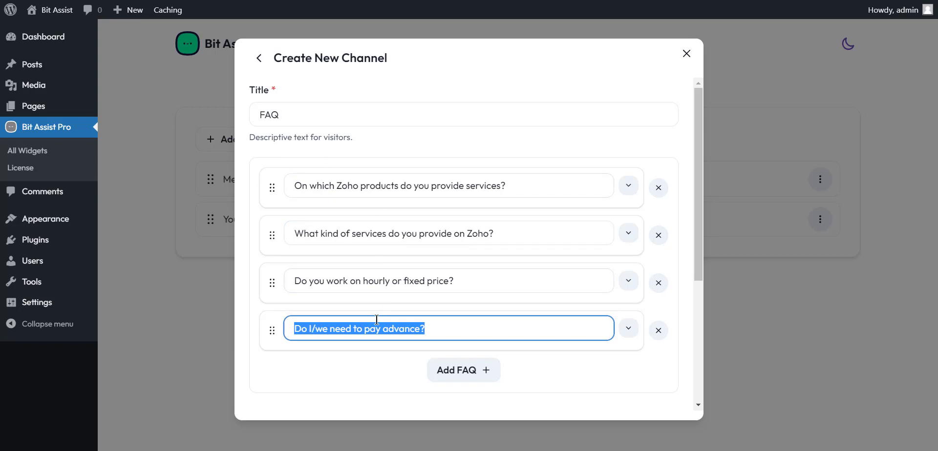
pyautogui.scroll(-5, 399, 207)
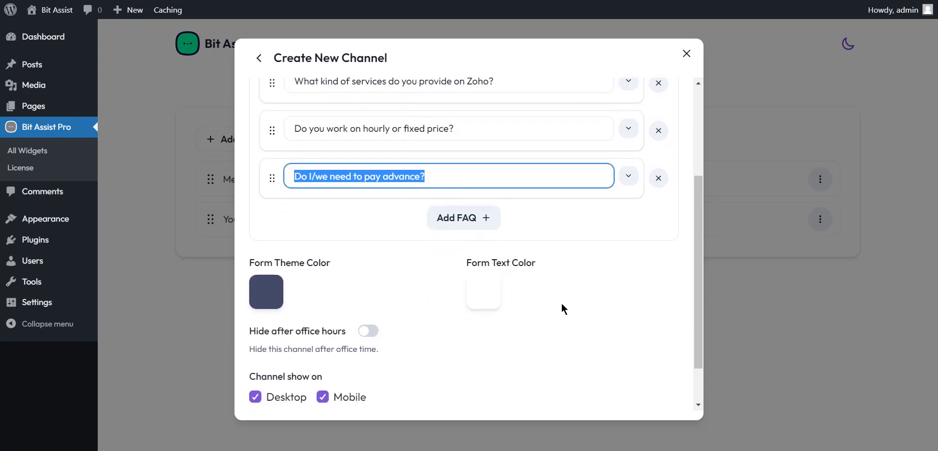
pyautogui.click(654, 369)
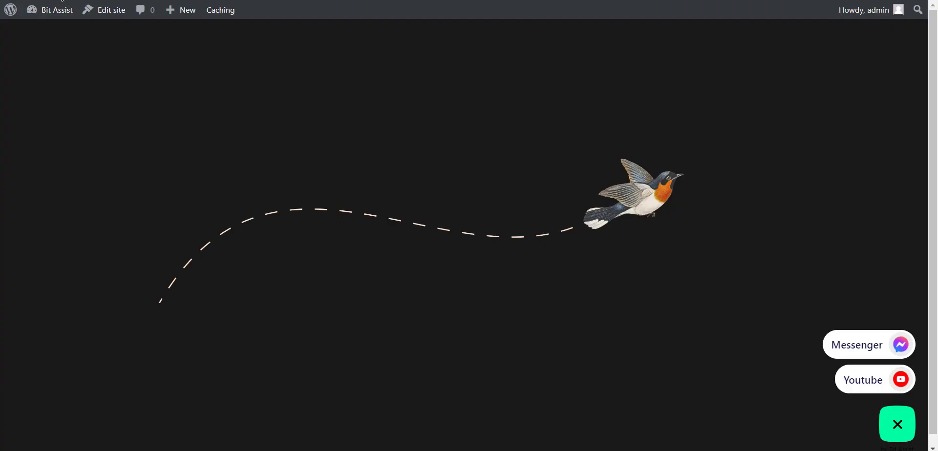
# Reload the site and view FAQ answers on Zoho products, Zoho services, and hourly or fixed pricing
pyautogui.press('F5')
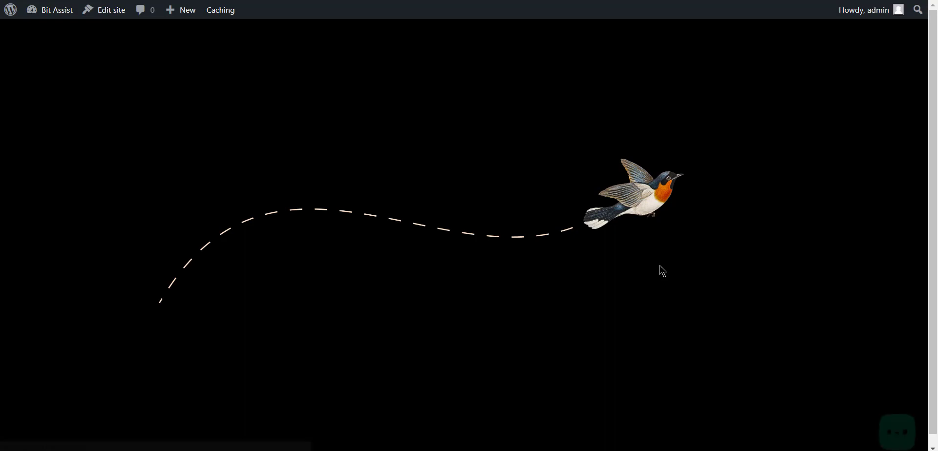
pyautogui.click(902, 427)
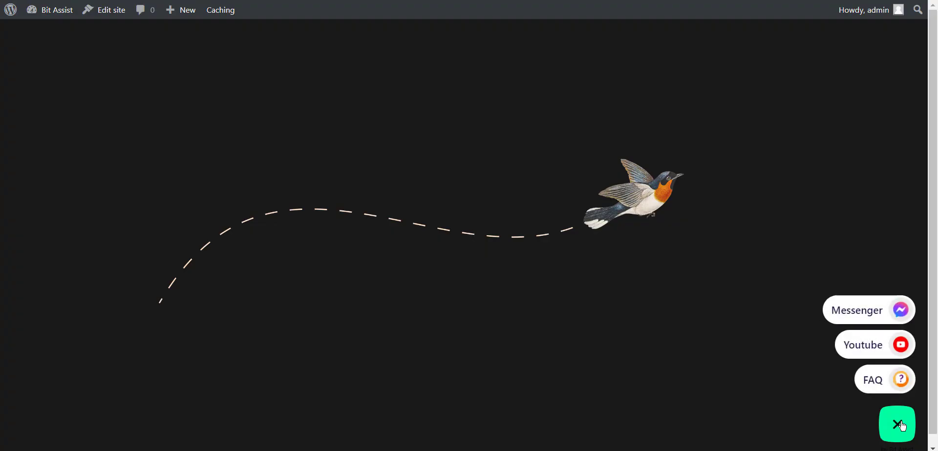
pyautogui.click(870, 389)
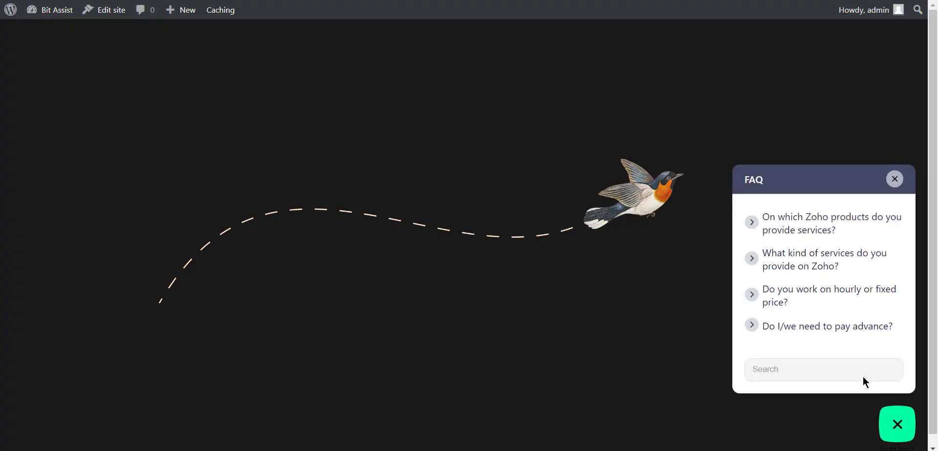
pyautogui.click(756, 227)
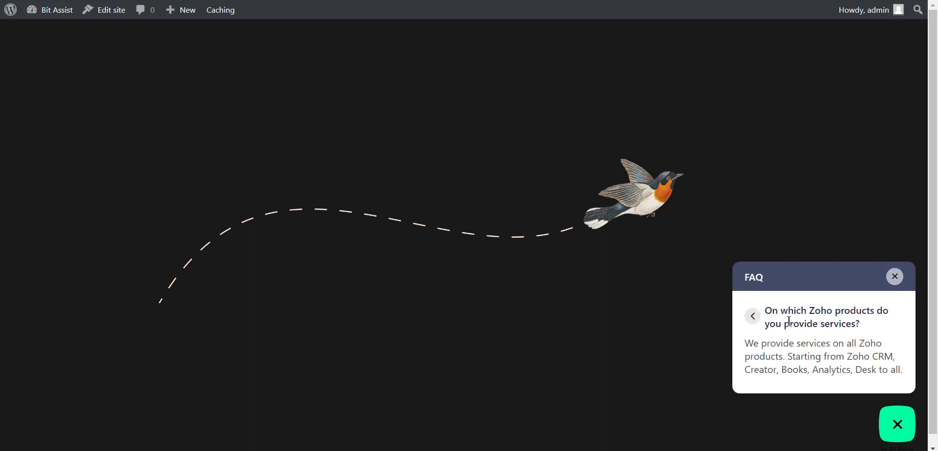
pyautogui.click(753, 317)
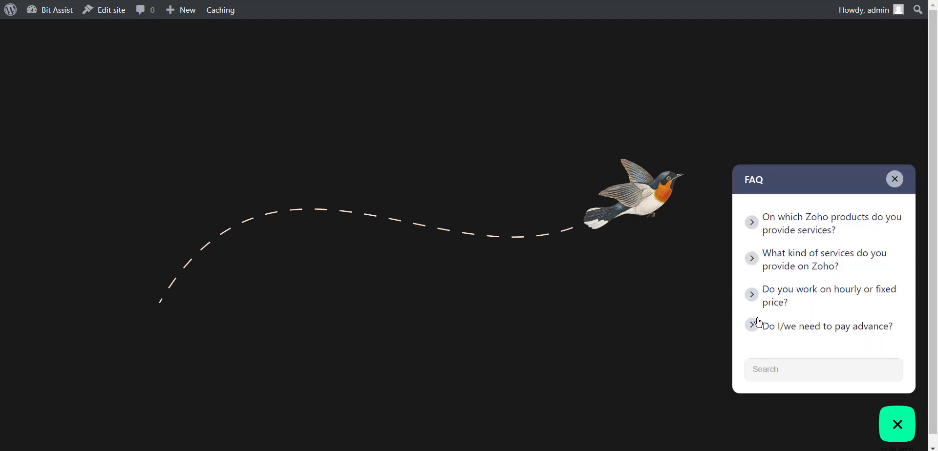
pyautogui.click(752, 258)
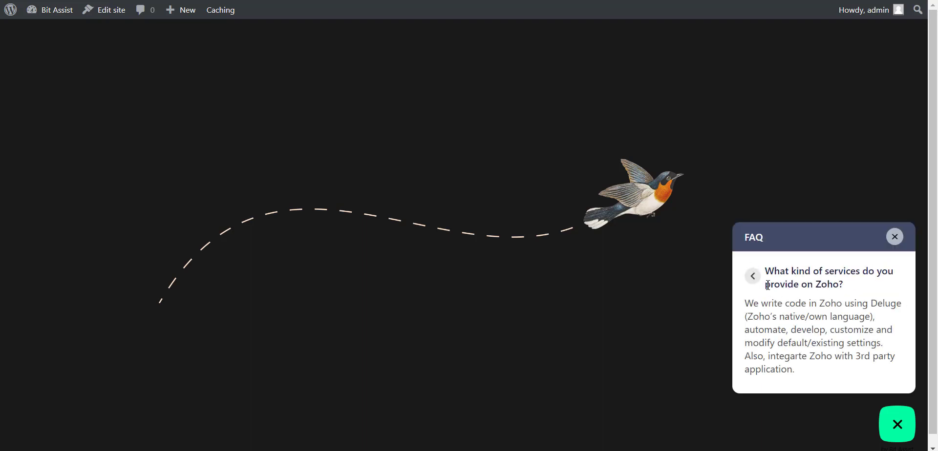
pyautogui.click(753, 277)
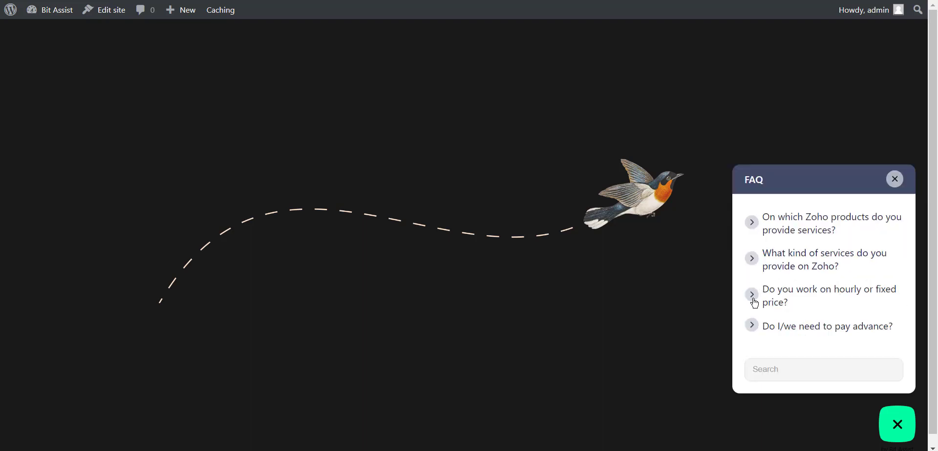
pyautogui.click(753, 296)
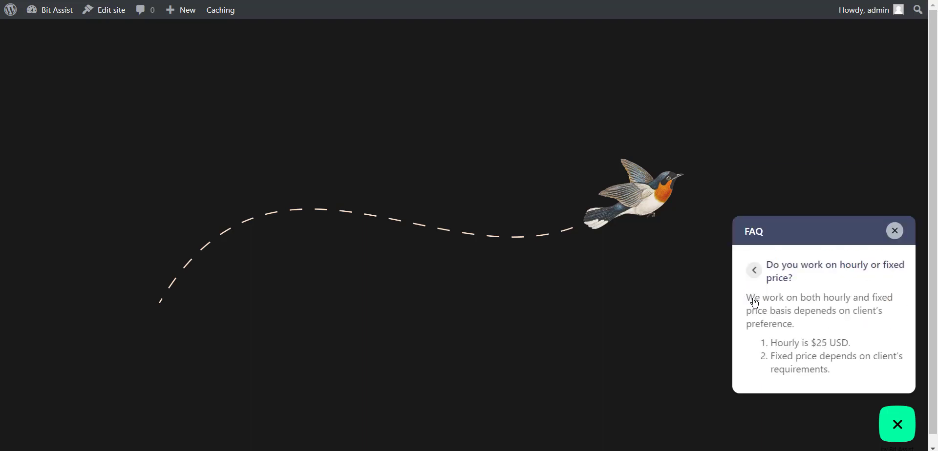
pyautogui.click(753, 270)
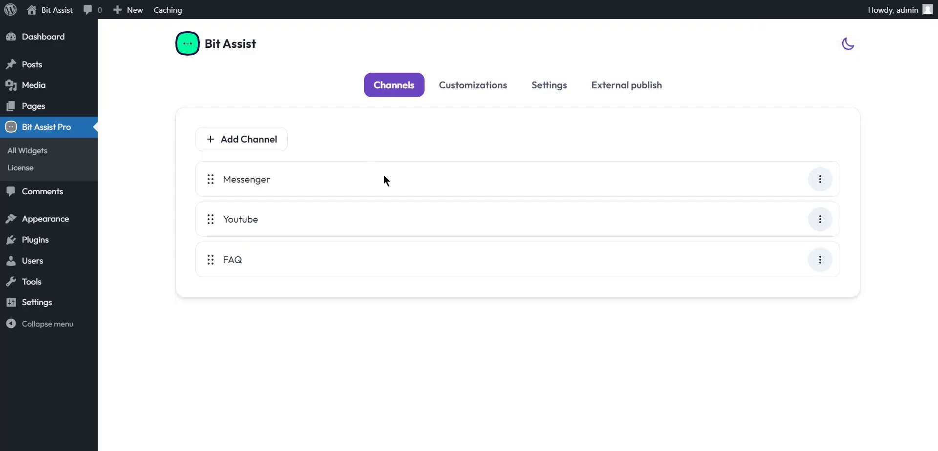
# Choose Knowledge Base as the new channel type from Add Channel
pyautogui.click(242, 138)
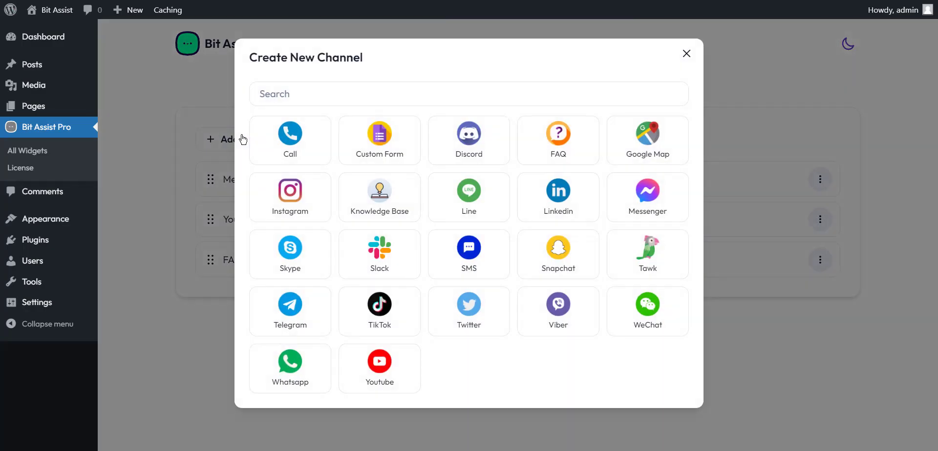
pyautogui.click(384, 197)
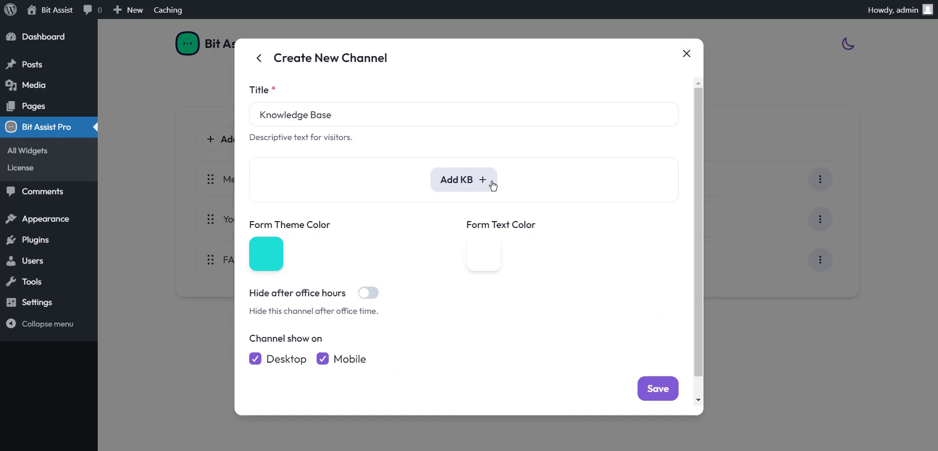
# Fill in the Knowledge Base entries' titles and descriptions and save the channel
pyautogui.click(478, 185)
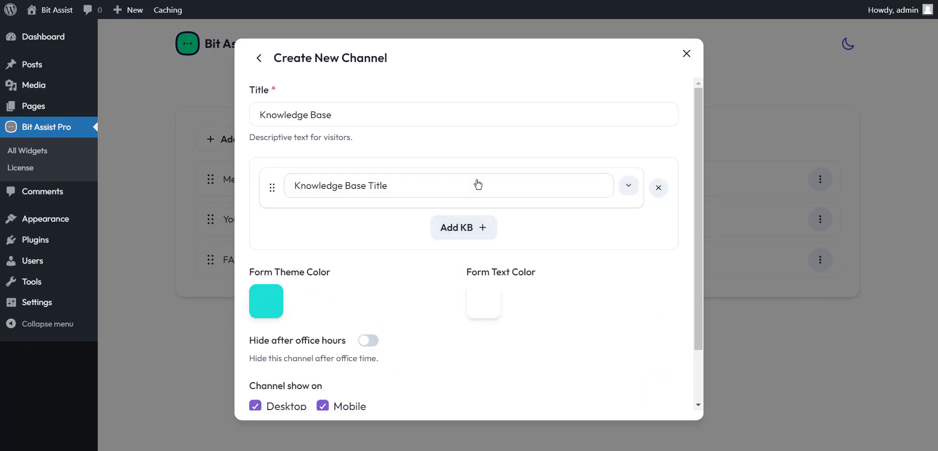
pyautogui.click(629, 188)
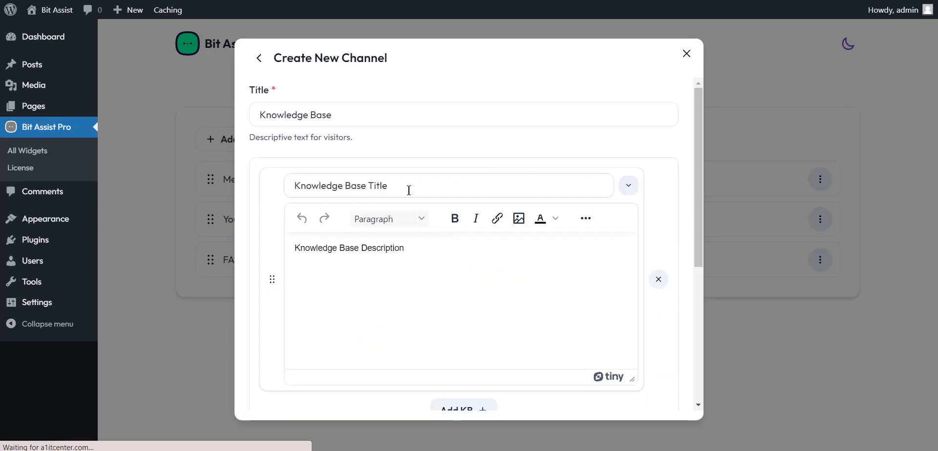
pyautogui.moveTo(408, 188); pyautogui.dragTo(283, 187)
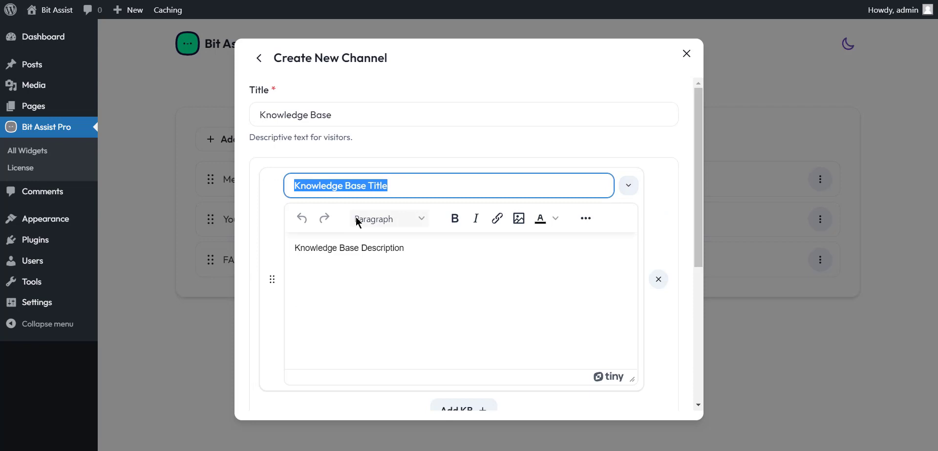
pyautogui.click(406, 249)
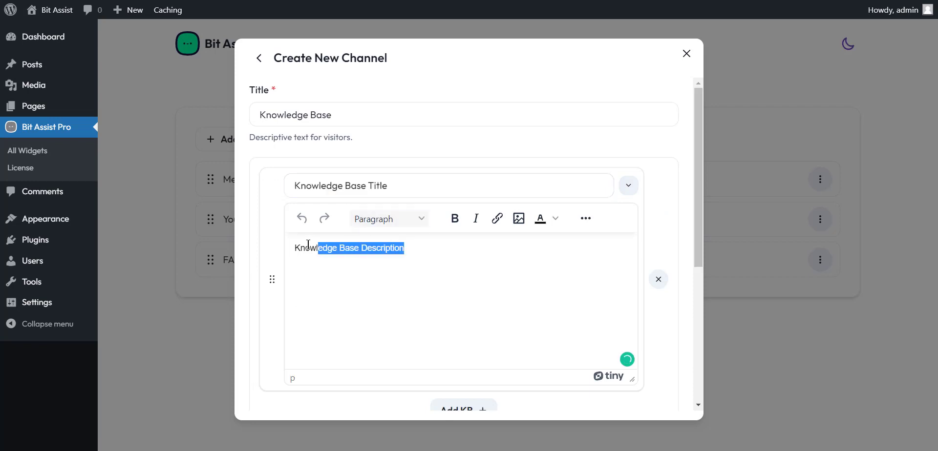
pyautogui.moveTo(308, 245); pyautogui.dragTo(284, 247)
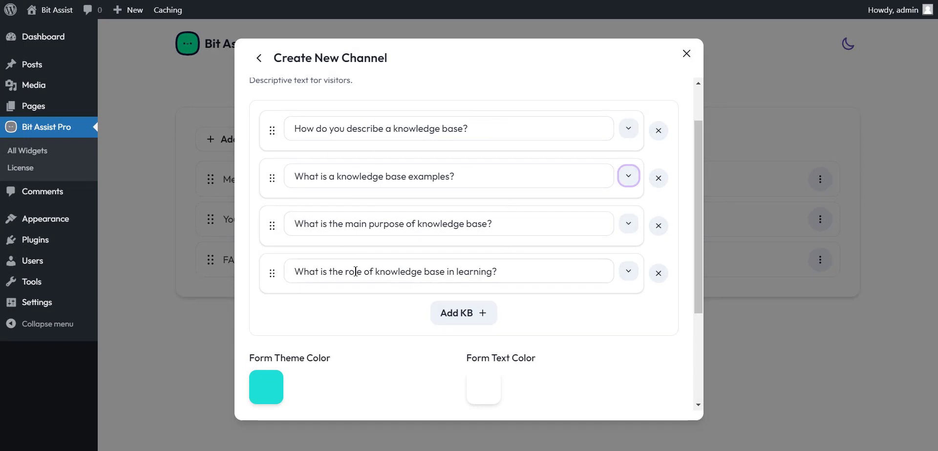
pyautogui.scroll(-3, 466, 242)
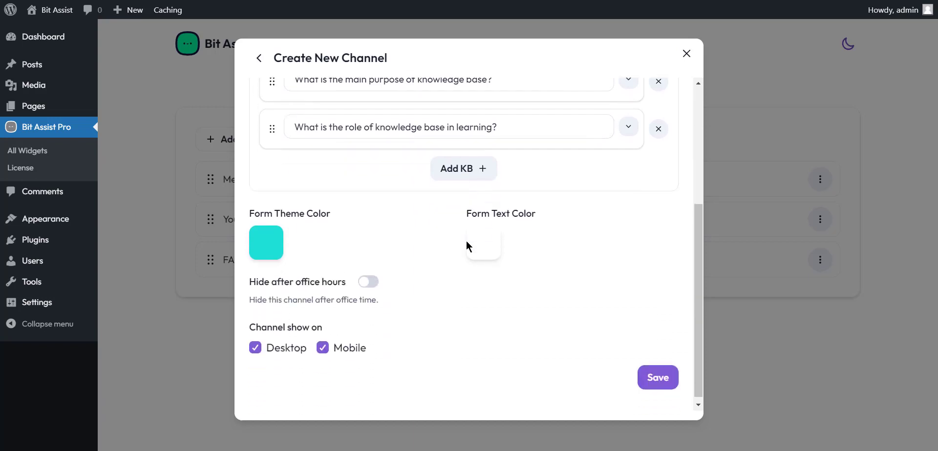
pyautogui.click(658, 375)
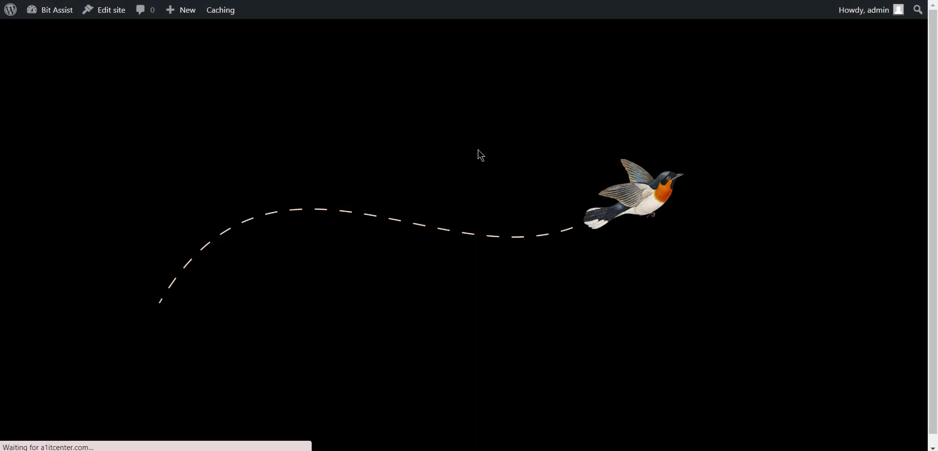
# Open Knowledge Base in the site widget and view answers on examples, main purpose and learning
pyautogui.click(893, 430)
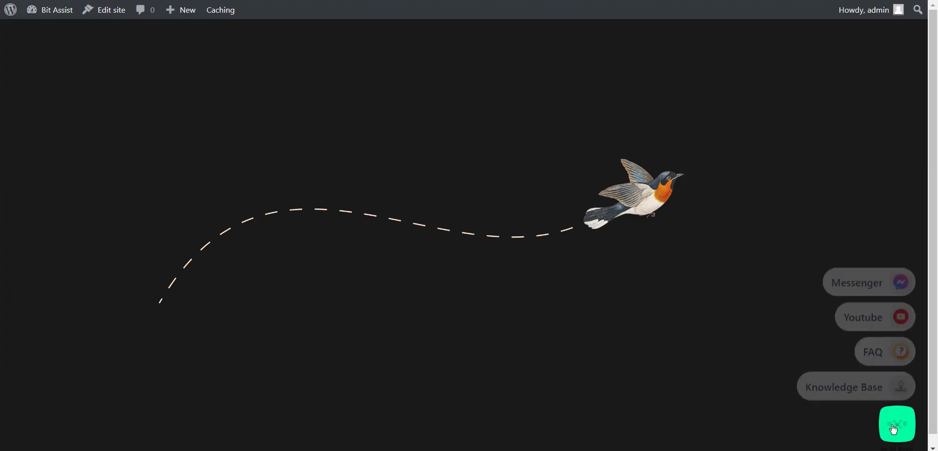
pyautogui.click(869, 387)
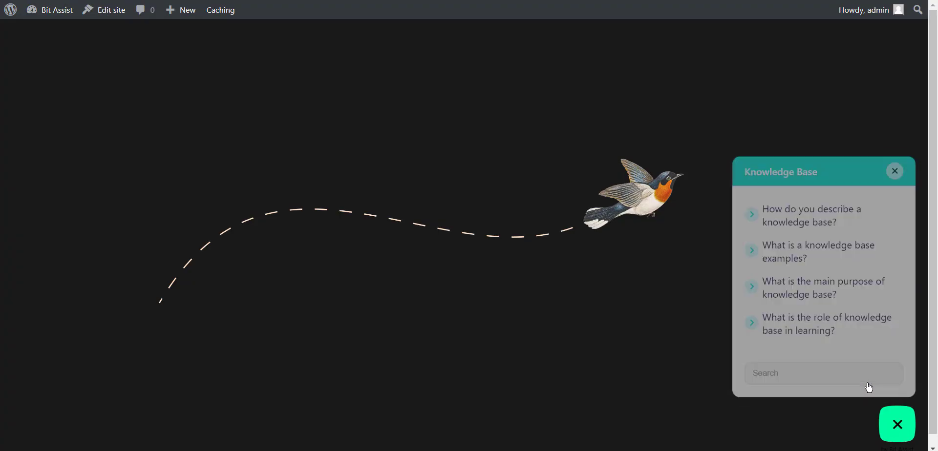
pyautogui.click(787, 230)
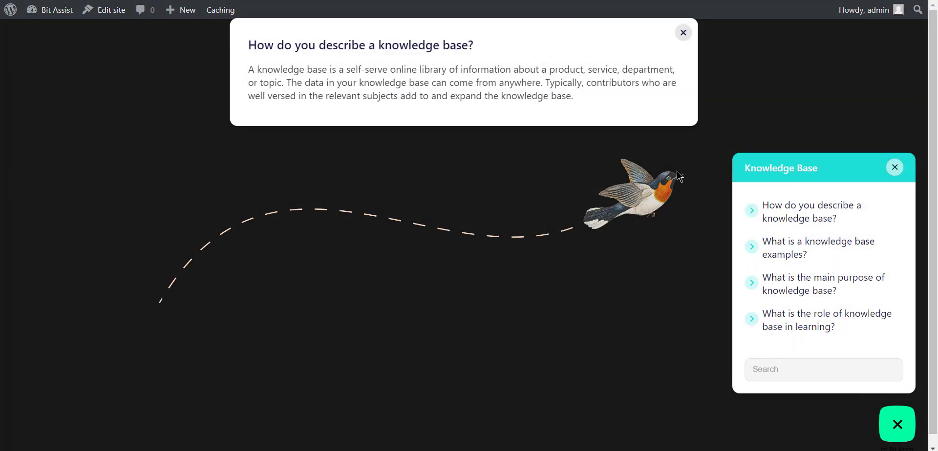
pyautogui.click(792, 262)
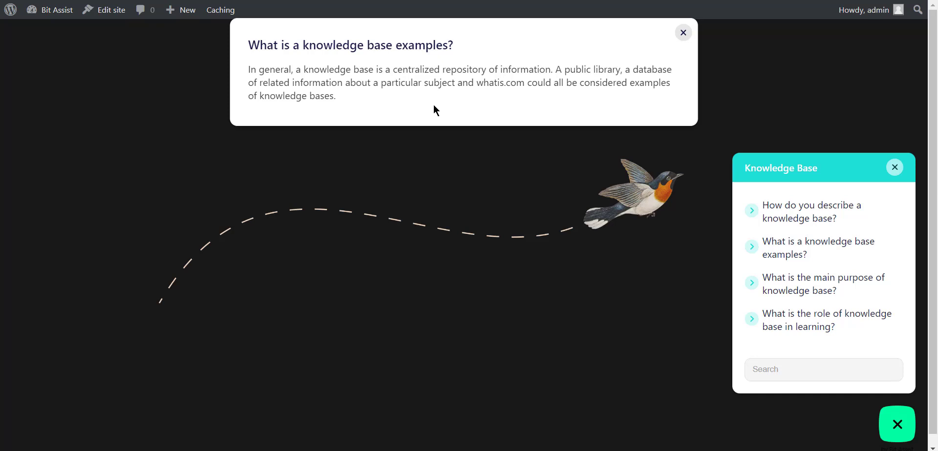
pyautogui.click(782, 294)
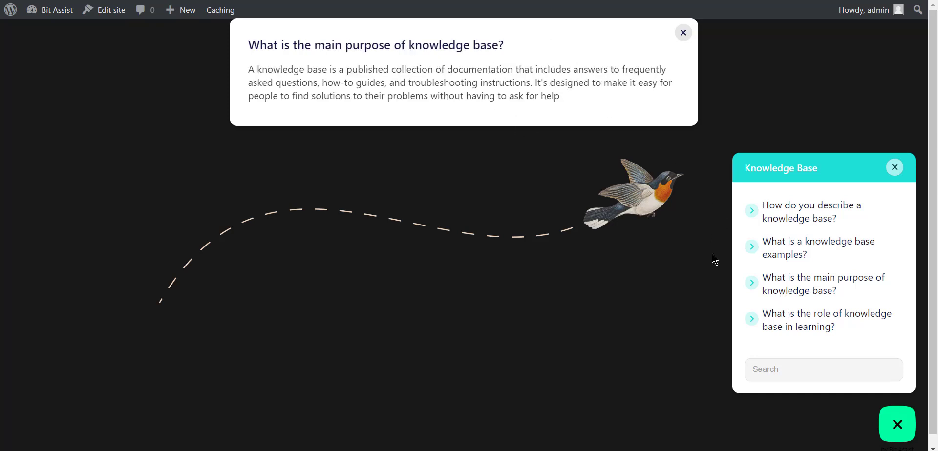
pyautogui.click(780, 321)
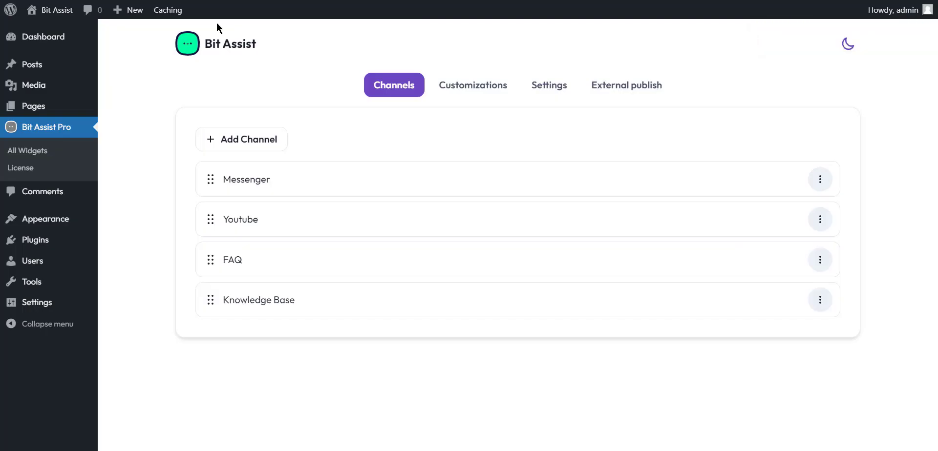
# Start a Custom Form channel and select its prefilled 'Custom Form' title
pyautogui.click(267, 151)
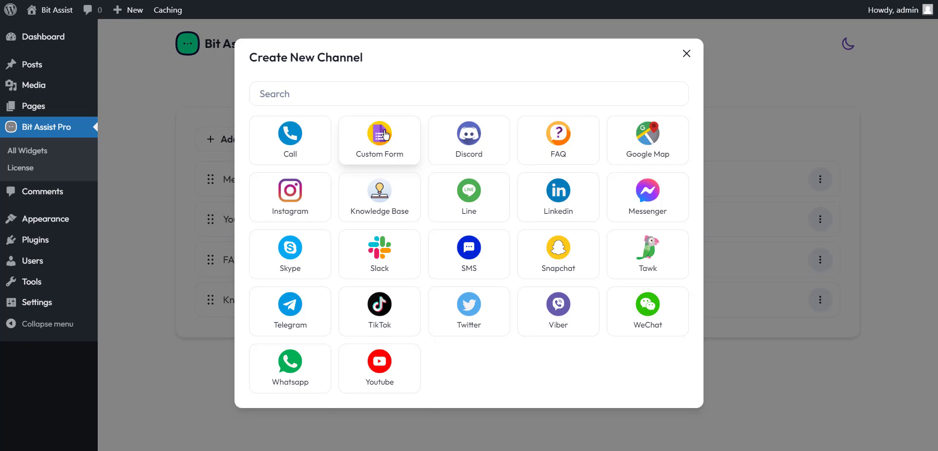
pyautogui.click(385, 135)
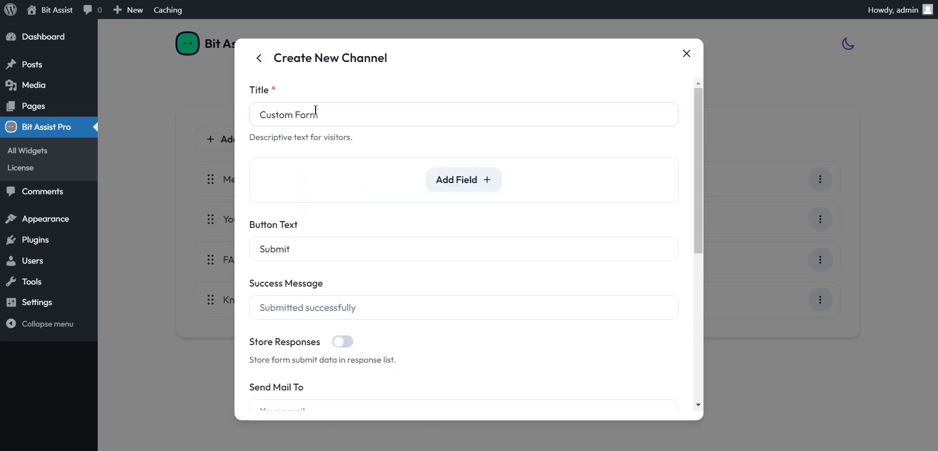
pyautogui.moveTo(322, 111); pyautogui.dragTo(249, 113)
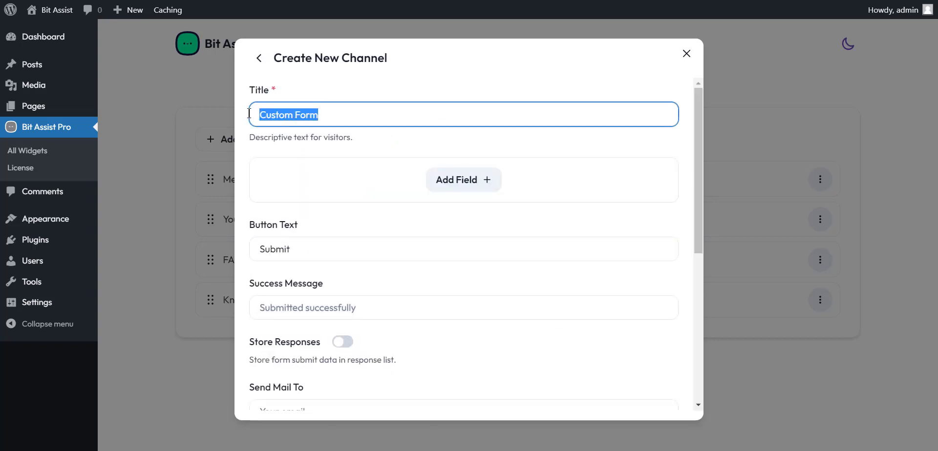
# Add a Text field labelled Name and an Email field to the Custom Form
pyautogui.click(486, 191)
pyautogui.click(403, 215)
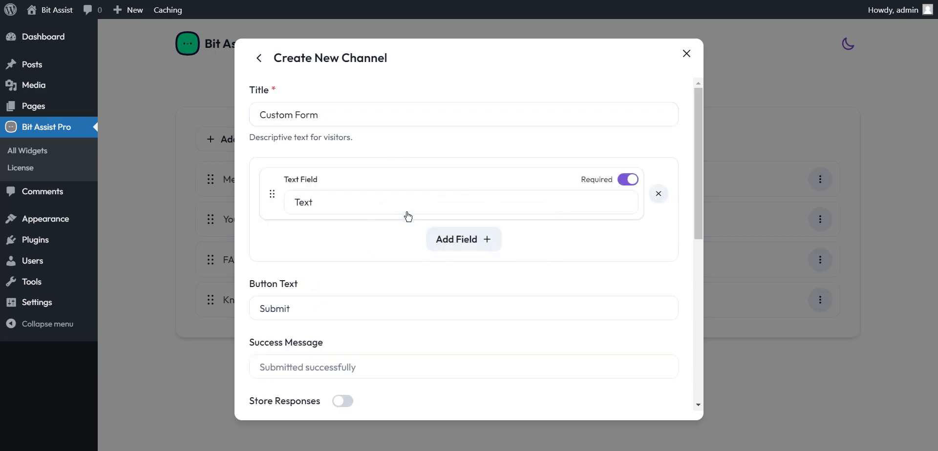
pyautogui.doubleClick(366, 203)
pyautogui.write('Name')
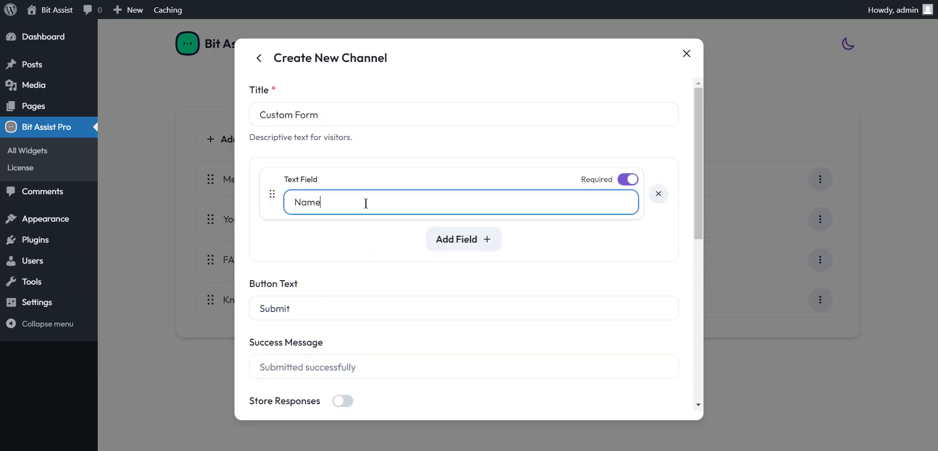
pyautogui.click(460, 242)
pyautogui.click(460, 272)
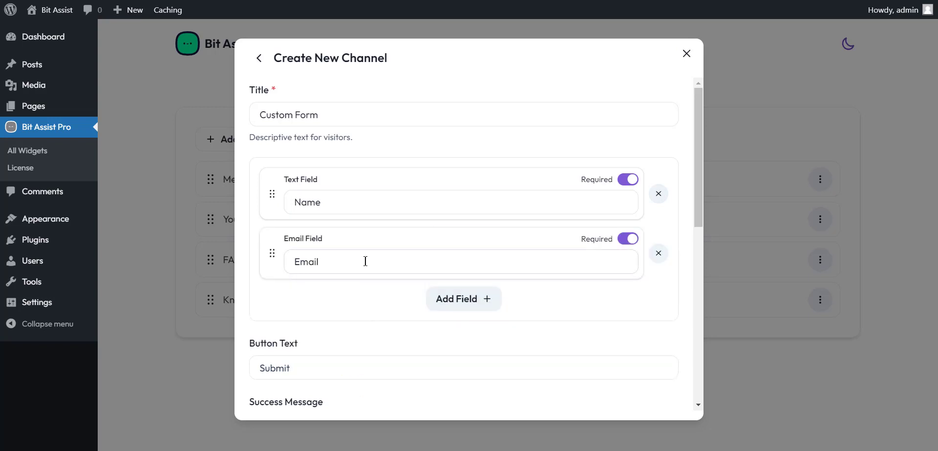
pyautogui.doubleClick(364, 261)
# Add a Number field labelled Phone and a Textarea field labelled Message
pyautogui.click(485, 301)
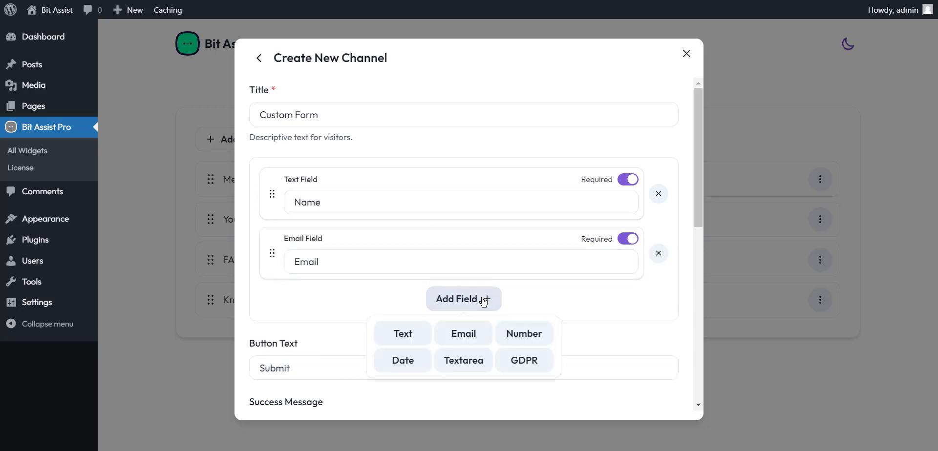
pyautogui.click(517, 337)
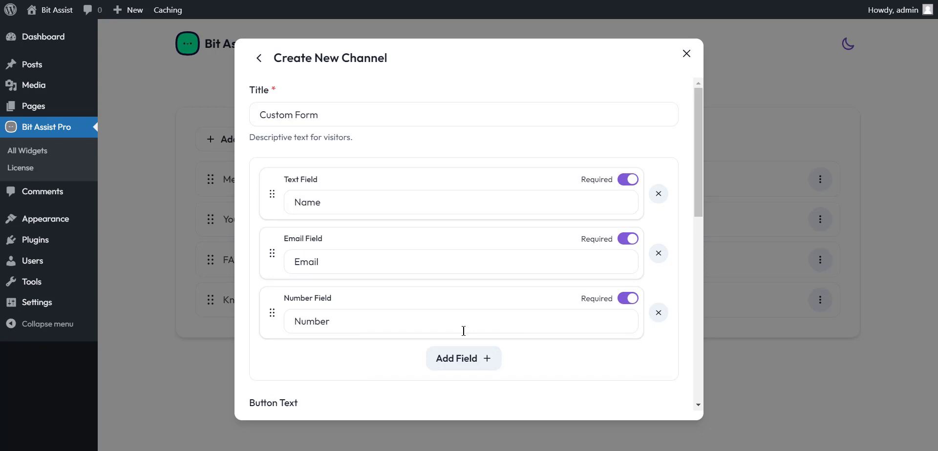
pyautogui.doubleClick(409, 323)
pyautogui.write('Pho')
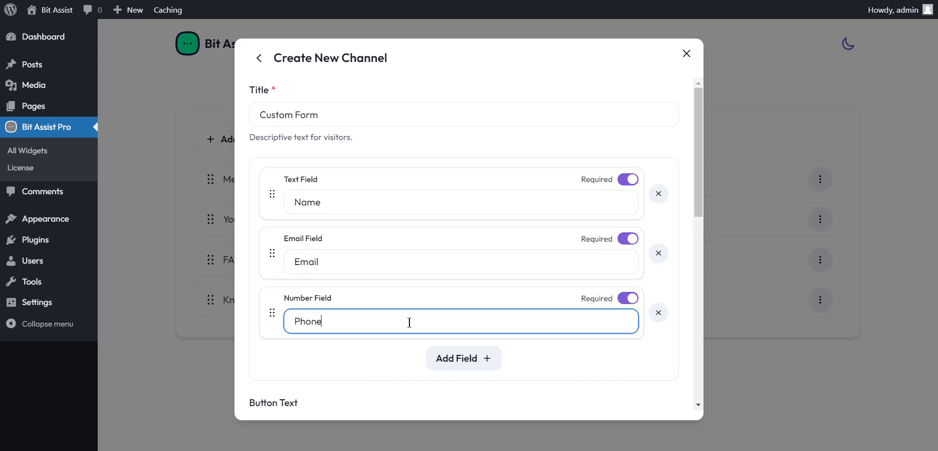
pyautogui.write('ne')
pyautogui.click(466, 360)
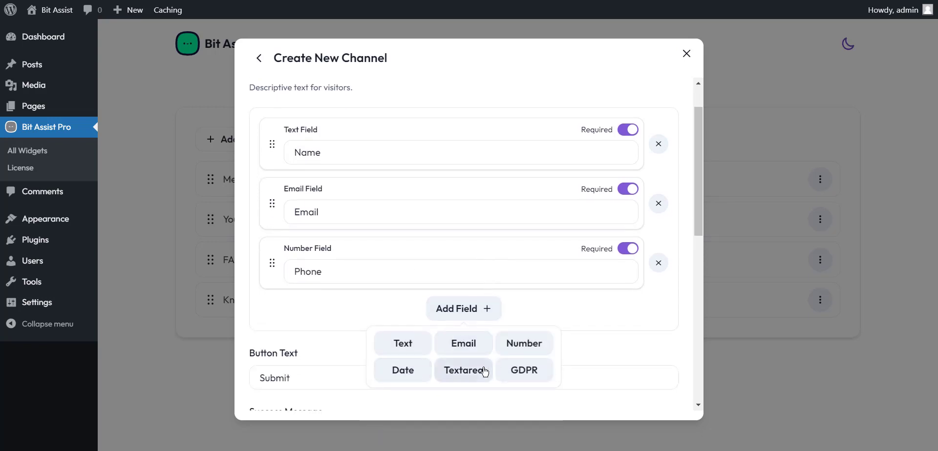
pyautogui.click(464, 370)
pyautogui.doubleClick(397, 339)
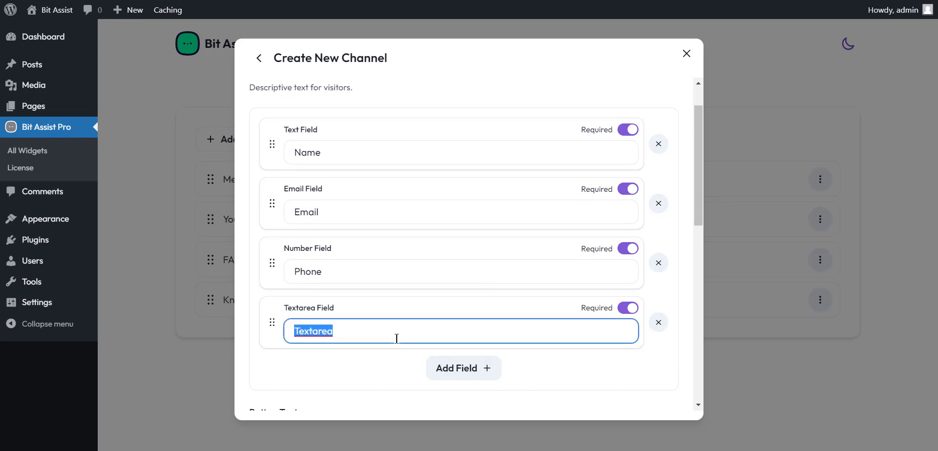
pyautogui.write('Message')
pyautogui.scroll(-4, 396, 339)
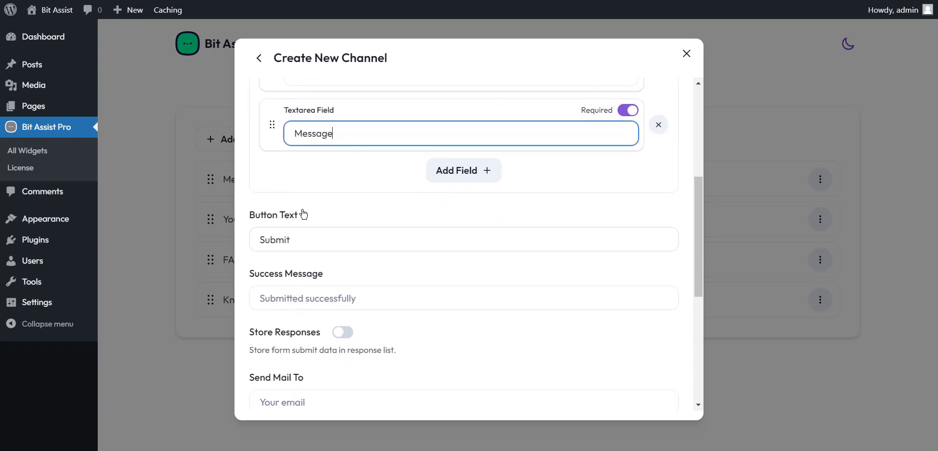
# Review the submit button text and success message, then switch on Store Responses
pyautogui.moveTo(301, 240); pyautogui.dragTo(251, 243)
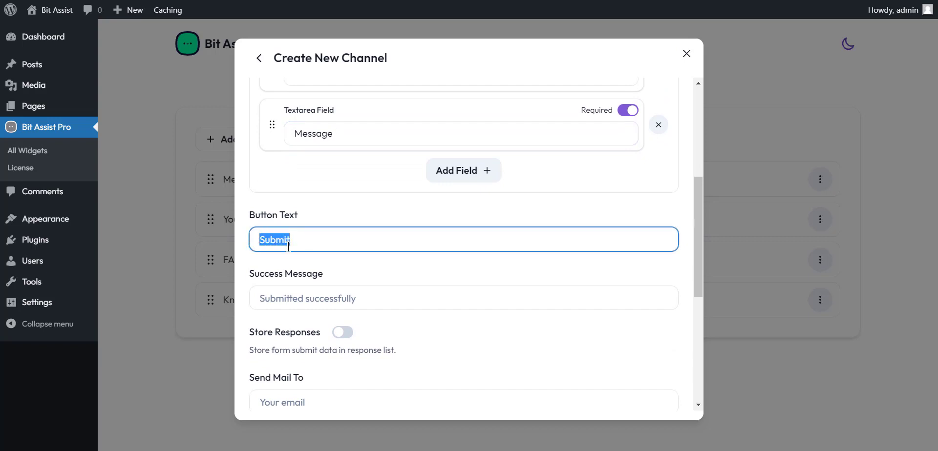
pyautogui.scroll(-1, 348, 254)
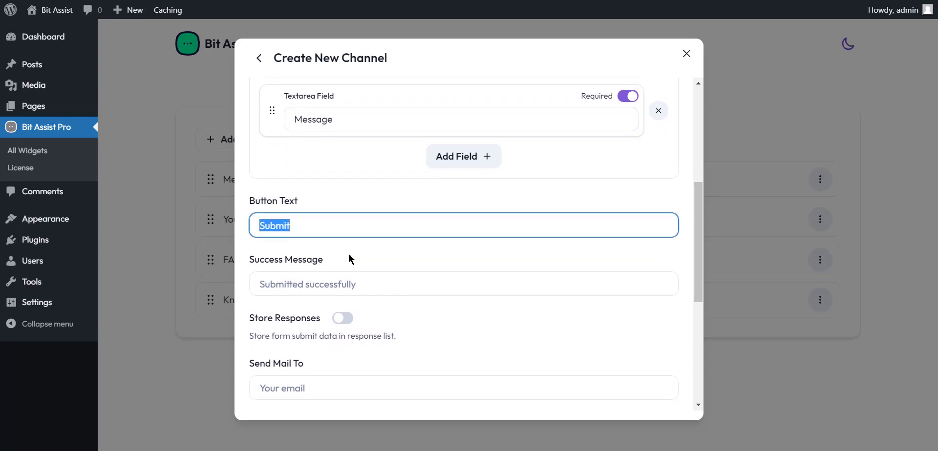
pyautogui.click(365, 275)
pyautogui.scroll(-1, 365, 275)
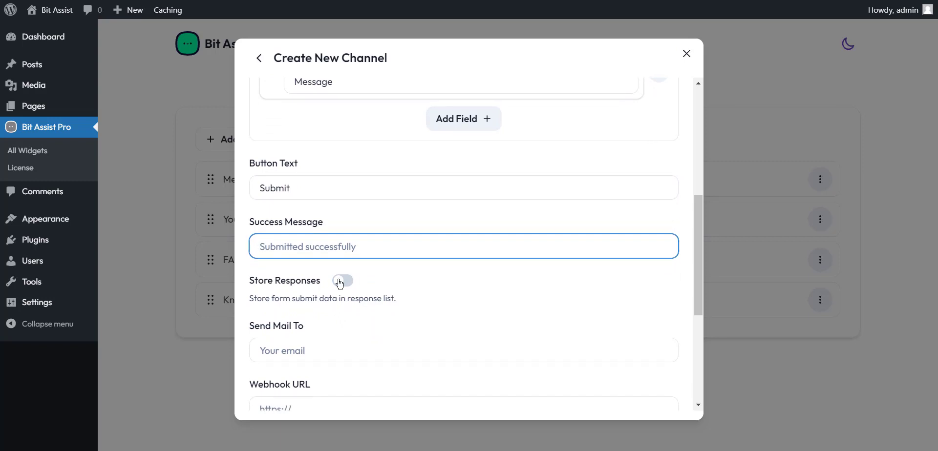
pyautogui.click(342, 282)
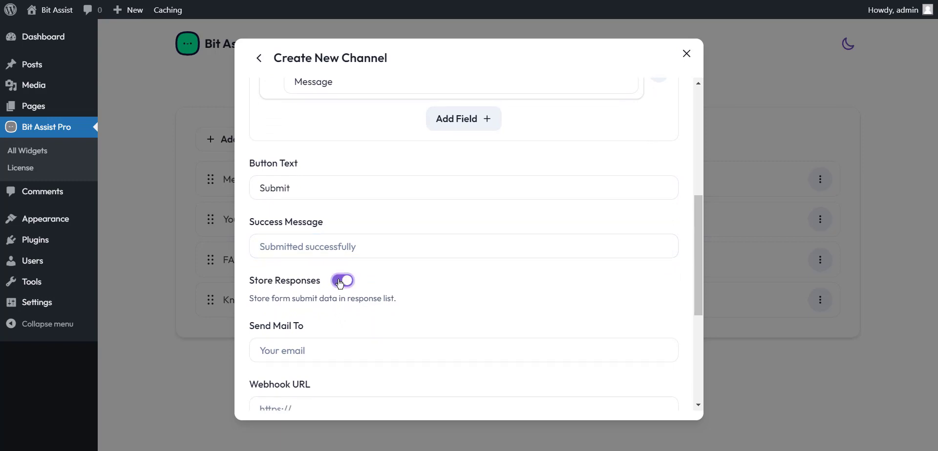
# Look over the Send Mail To and webhook URL settings, then save the Custom Form channel
pyautogui.scroll(-2, 341, 283)
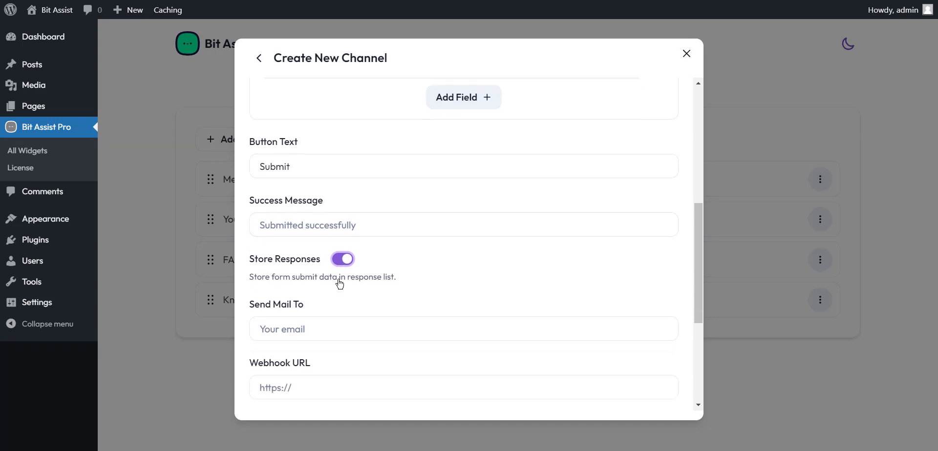
pyautogui.moveTo(304, 289); pyautogui.dragTo(247, 288)
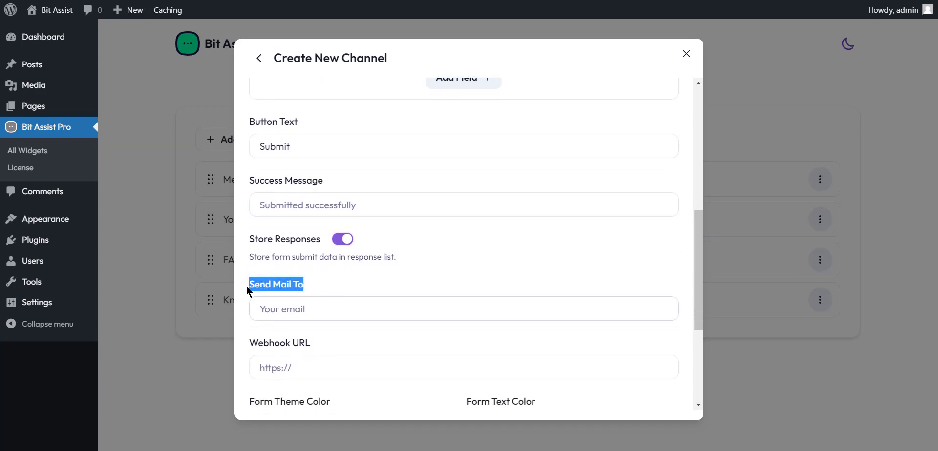
pyautogui.click(298, 317)
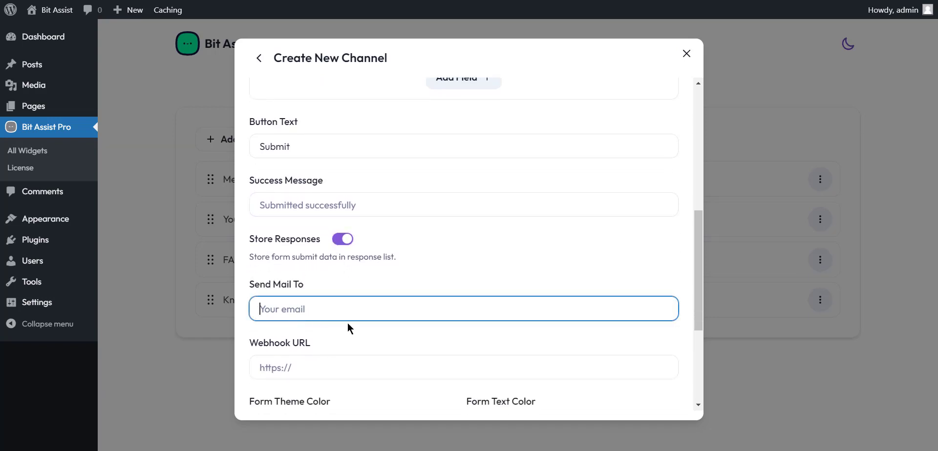
pyautogui.scroll(-3, 380, 294)
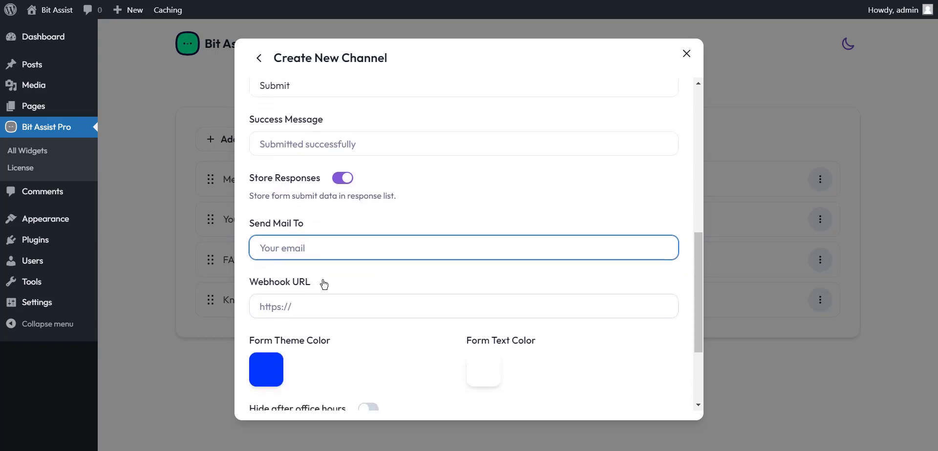
pyautogui.moveTo(320, 285); pyautogui.dragTo(247, 283)
pyautogui.click(310, 315)
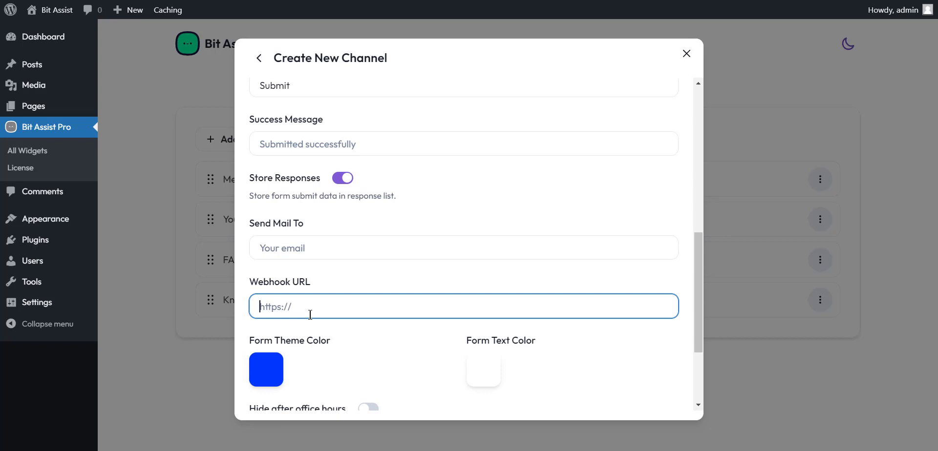
pyautogui.scroll(-3, 413, 310)
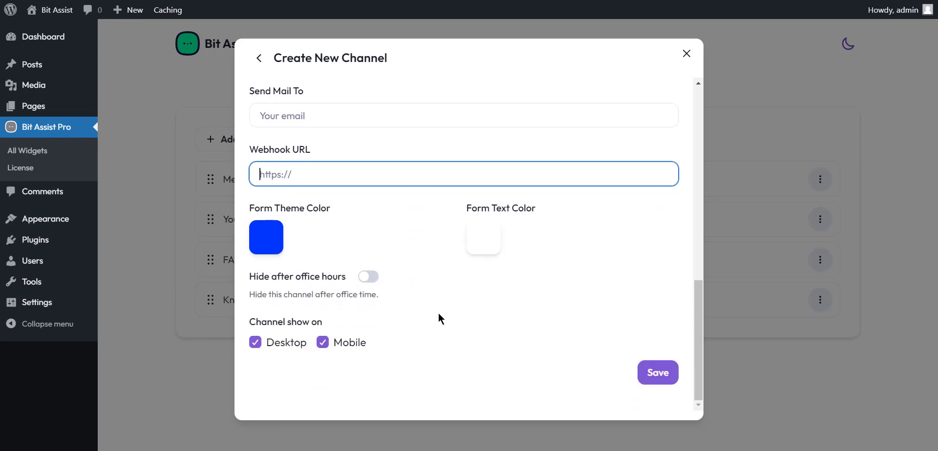
pyautogui.click(657, 375)
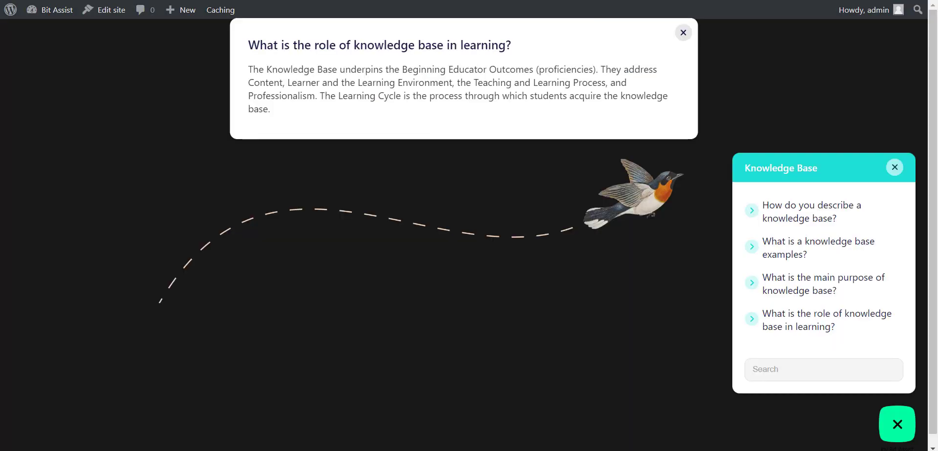
# Reload the site, open the widget's Custom Form, and enter a test name and email
pyautogui.press('F5')
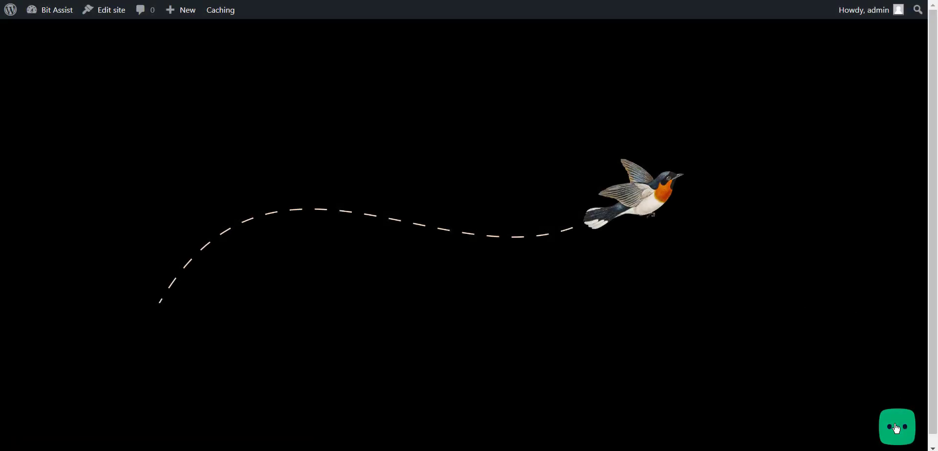
pyautogui.click(894, 435)
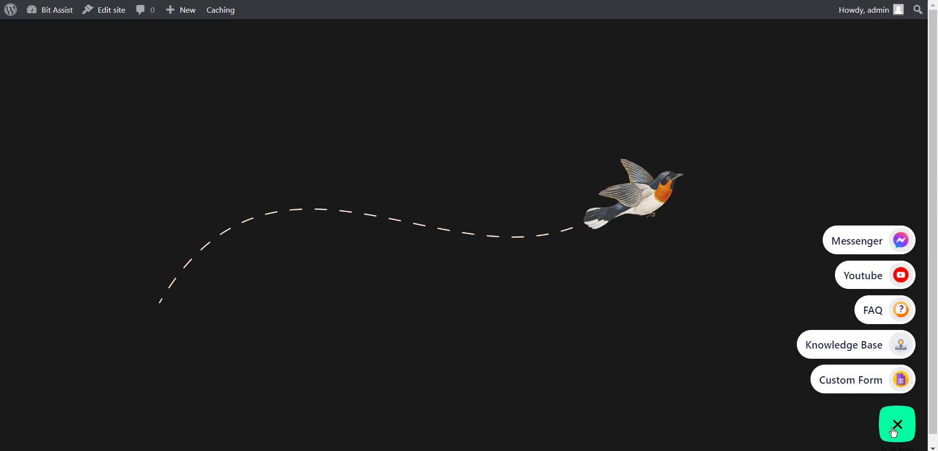
pyautogui.click(844, 387)
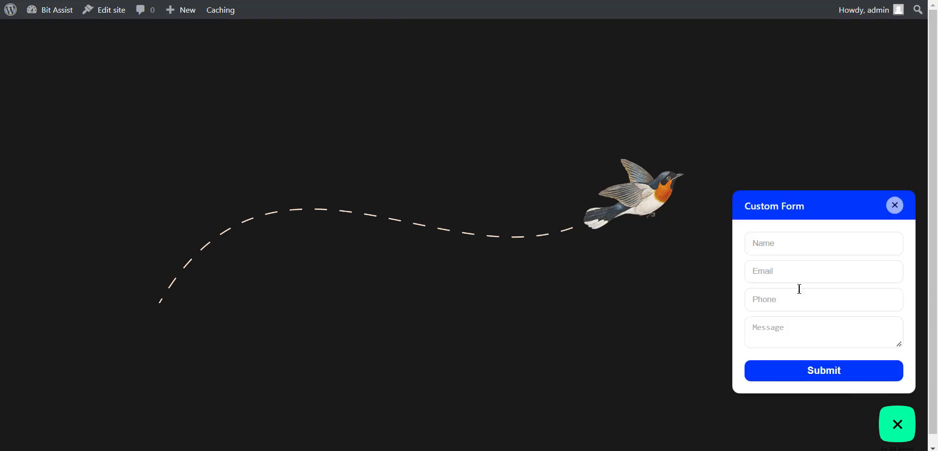
pyautogui.click(776, 248)
pyautogui.write('Wayes')
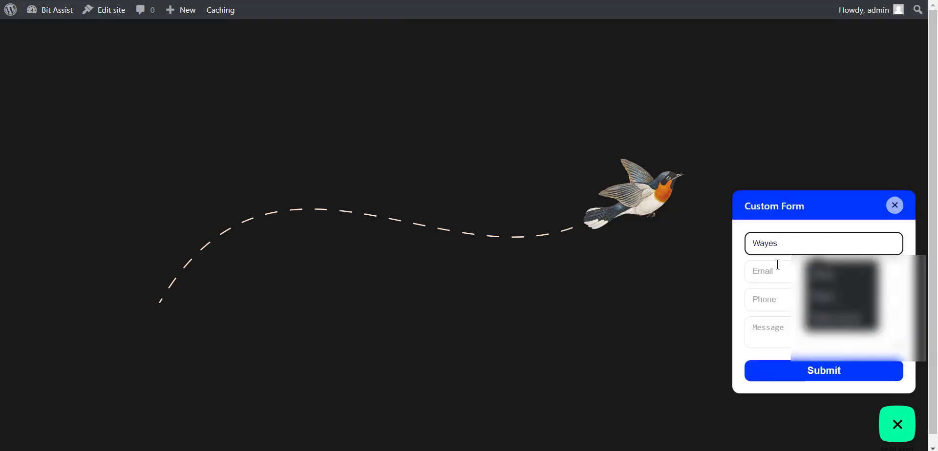
pyautogui.click(778, 264)
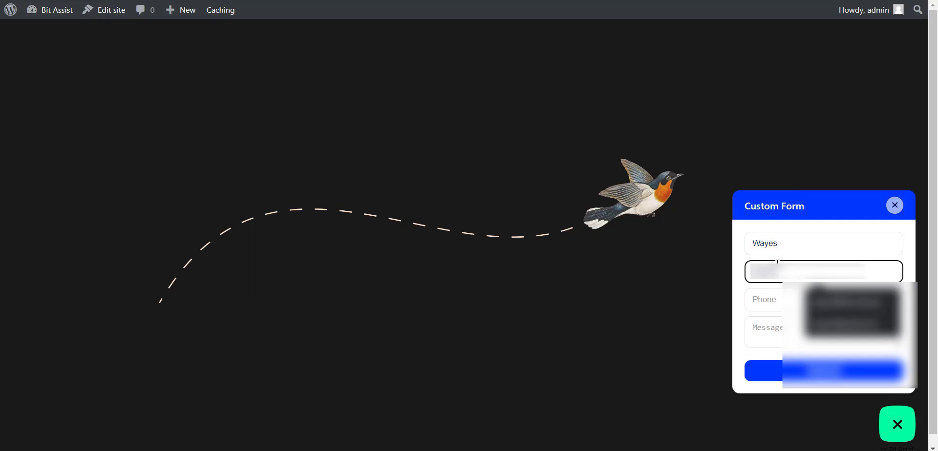
pyautogui.write('yes')
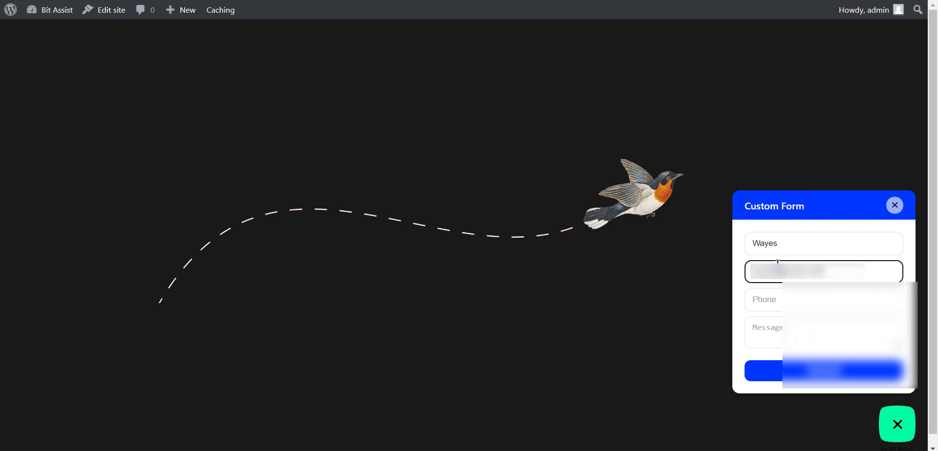
# Fill in a phone number and the message 'Hello World', then submit the form
pyautogui.press('Tab')
pyautogui.click(852, 370)
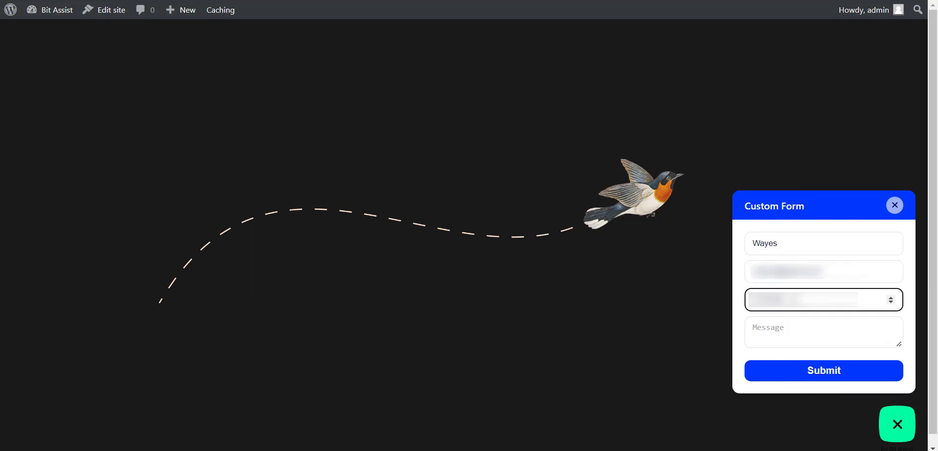
pyautogui.click(780, 325)
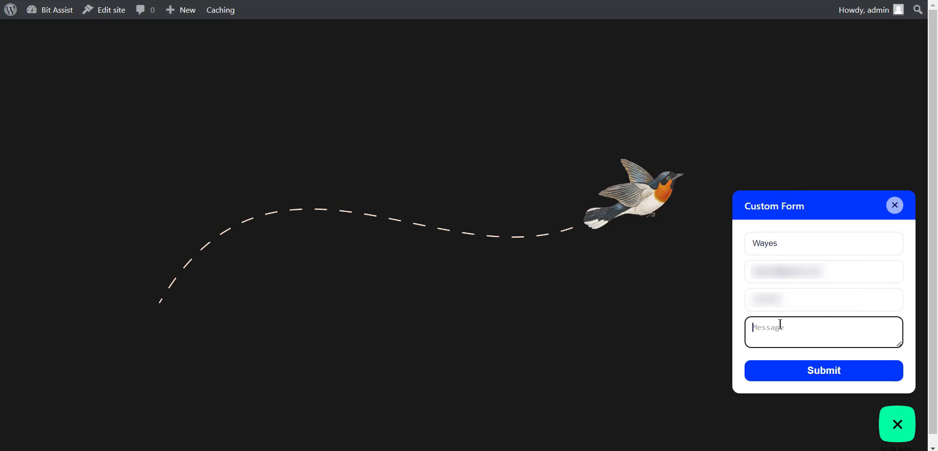
pyautogui.write('Hi')
pyautogui.press('BackSpace')
pyautogui.press('BackSpace')
pyautogui.write('Hello World')
pyautogui.click(826, 372)
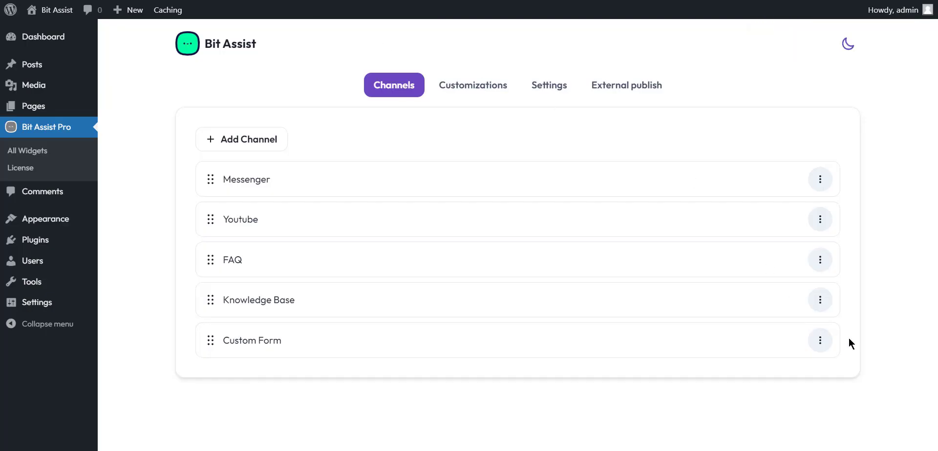
# Open the Custom Form channel's Responses to view the 'Hello World' submission
pyautogui.click(821, 343)
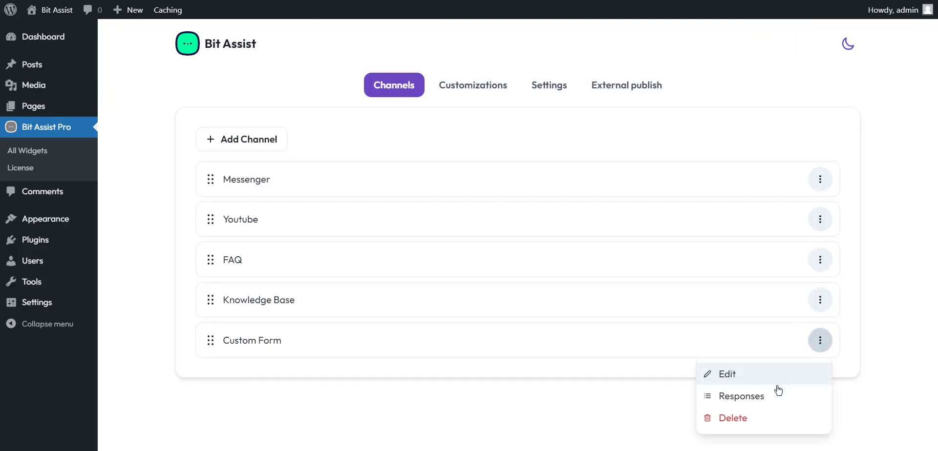
pyautogui.click(750, 399)
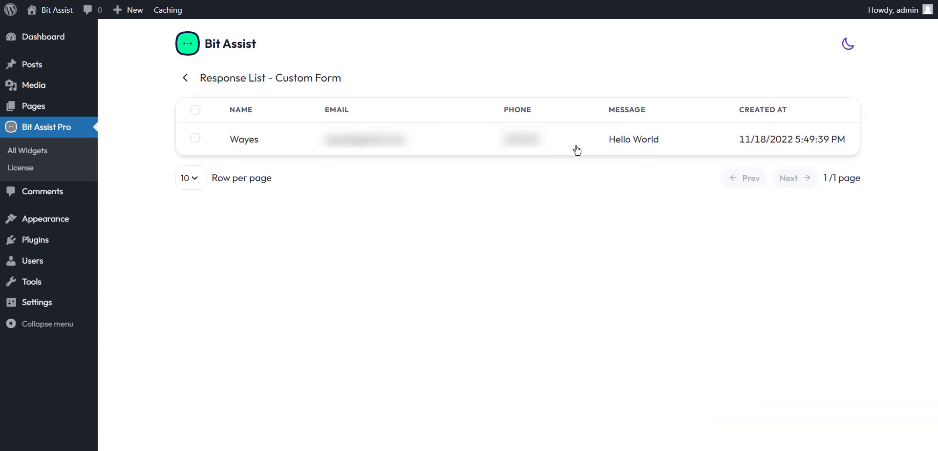
# Go back to the widgets list and open the Bit Assist widget's Customizations
pyautogui.click(229, 47)
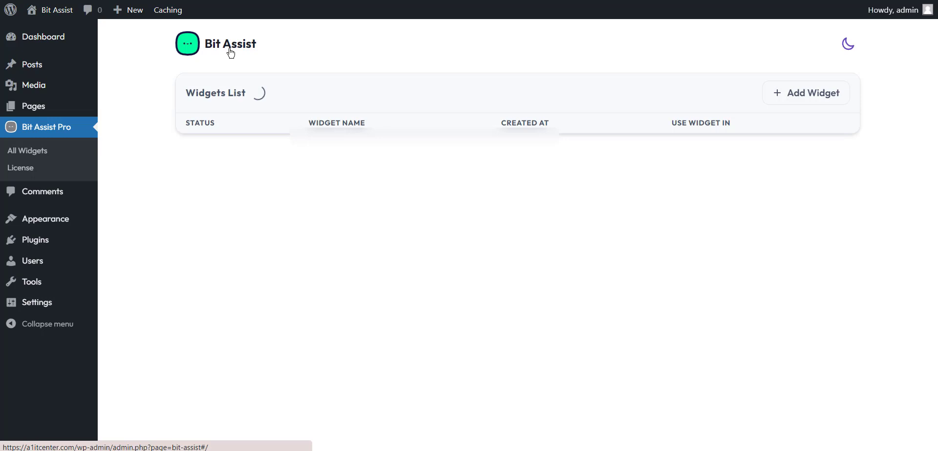
pyautogui.click(837, 150)
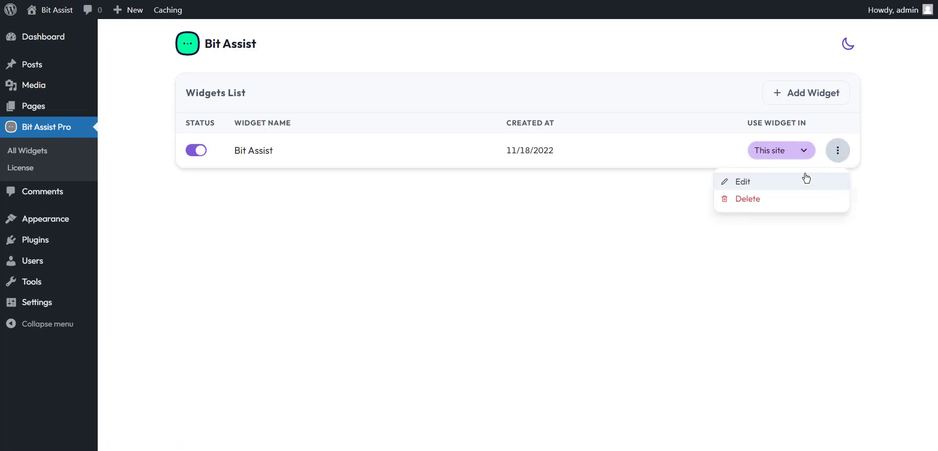
pyautogui.click(806, 179)
pyautogui.click(503, 93)
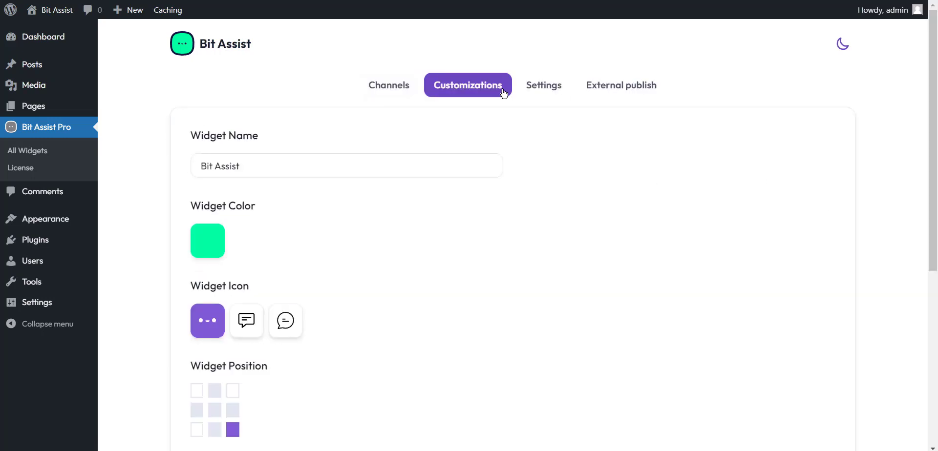
# Change the Widget Color from green to blue
pyautogui.scroll(-1, 256, 161)
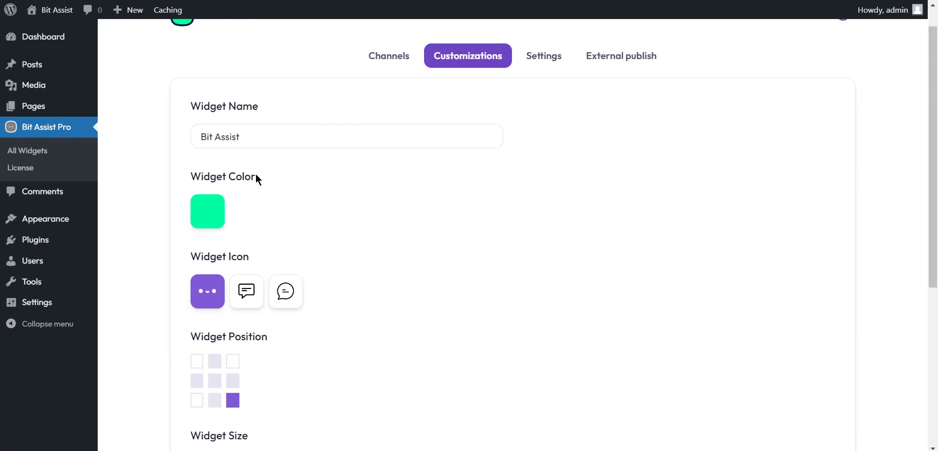
pyautogui.moveTo(257, 179); pyautogui.dragTo(186, 174)
pyautogui.click(197, 208)
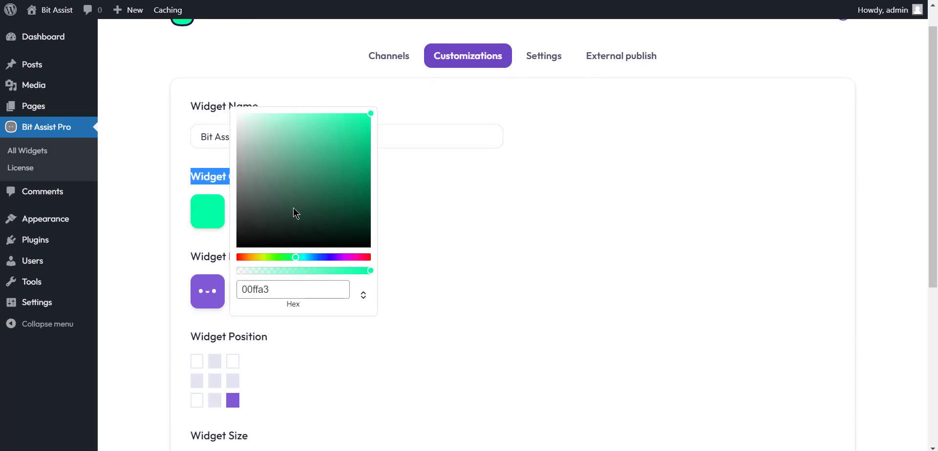
pyautogui.click(324, 257)
pyautogui.click(408, 253)
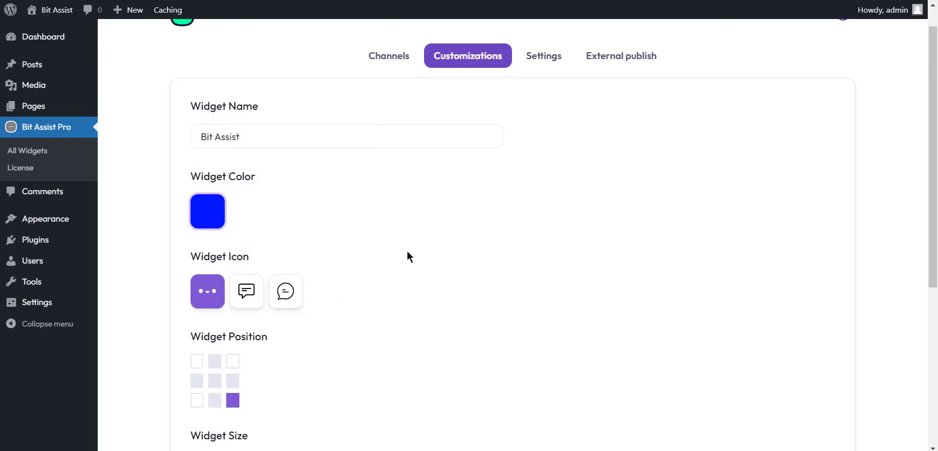
pyautogui.scroll(-1, 408, 253)
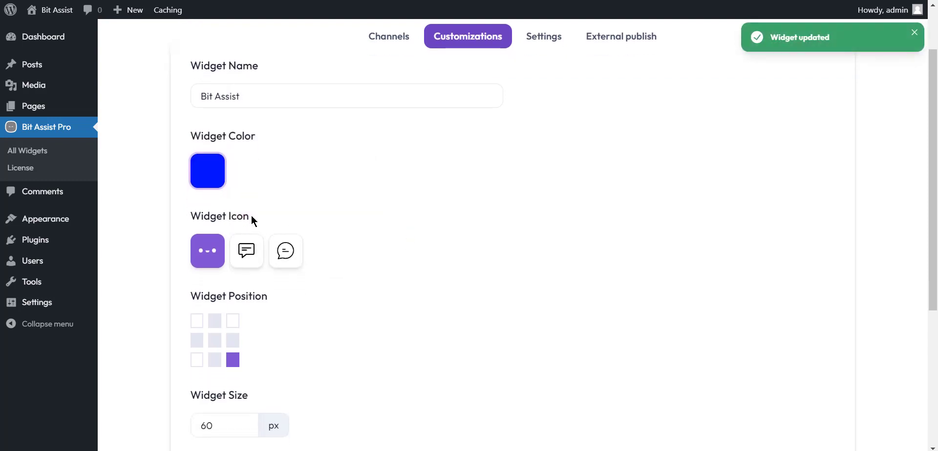
pyautogui.moveTo(251, 215); pyautogui.dragTo(178, 218)
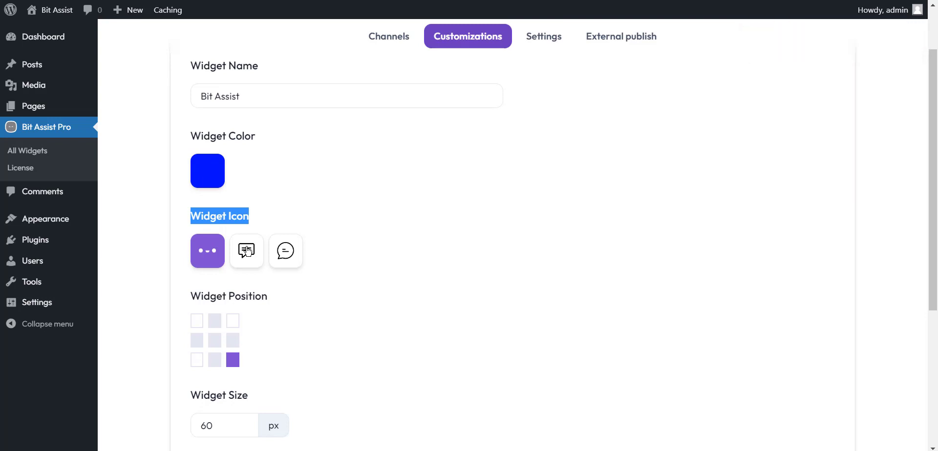
pyautogui.scroll(-1, 248, 251)
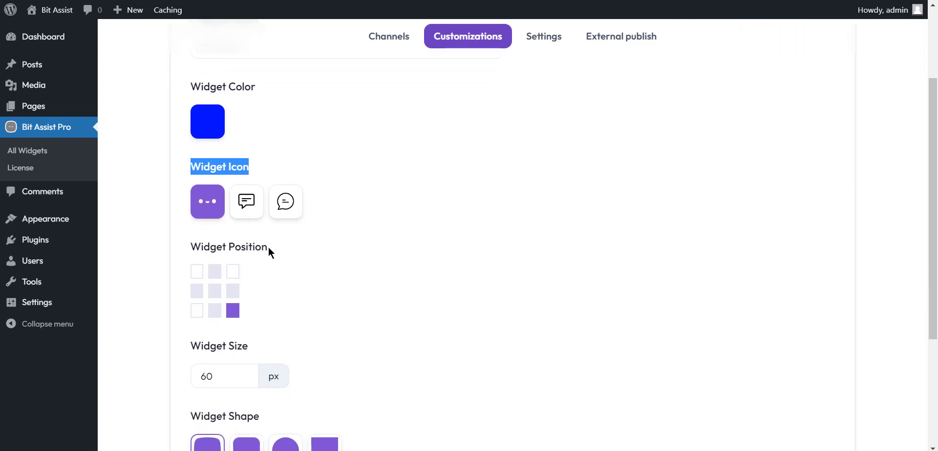
pyautogui.moveTo(269, 247); pyautogui.dragTo(180, 251)
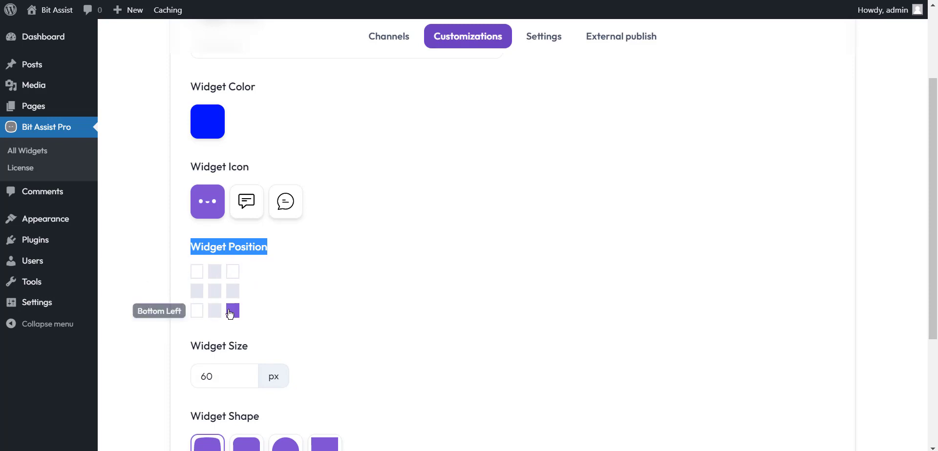
pyautogui.scroll(-1, 273, 315)
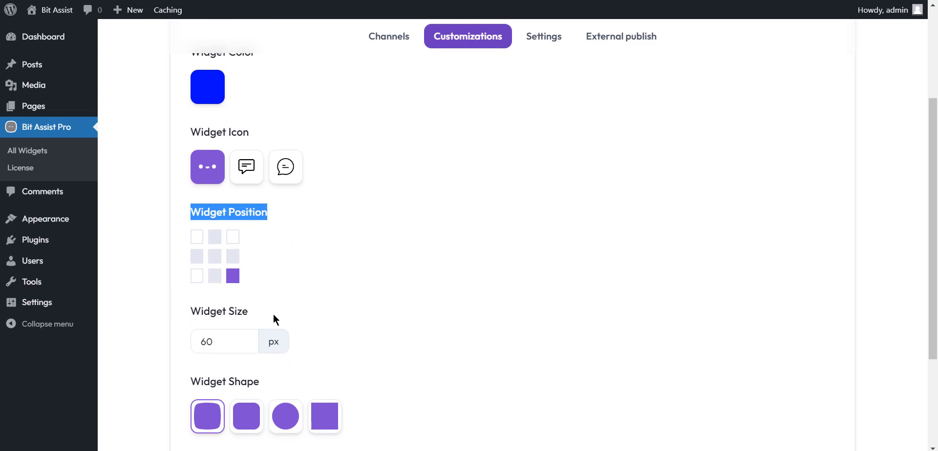
pyautogui.moveTo(249, 303); pyautogui.dragTo(186, 303)
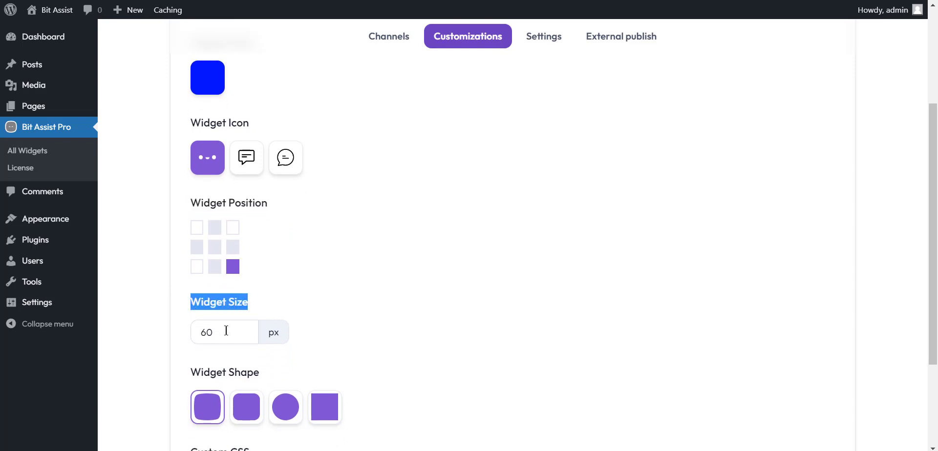
pyautogui.scroll(-1, 226, 331)
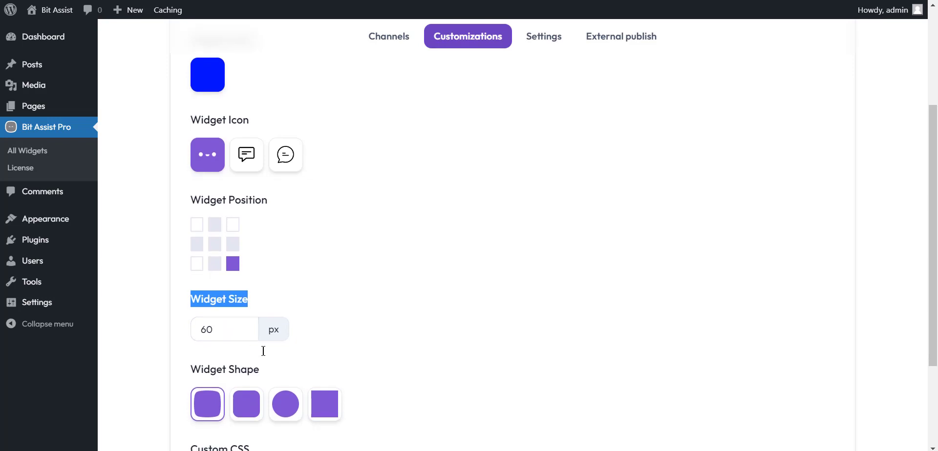
pyautogui.scroll(-1, 263, 351)
pyautogui.moveTo(263, 341); pyautogui.dragTo(190, 343)
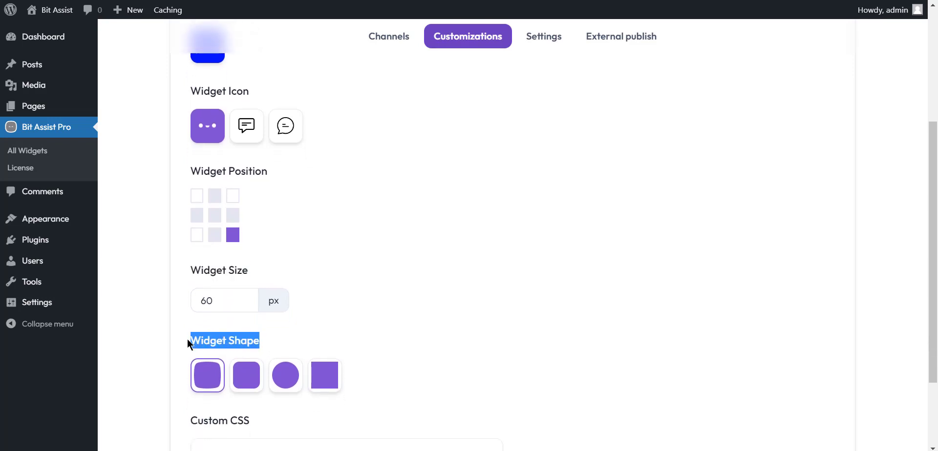
pyautogui.scroll(-1, 274, 341)
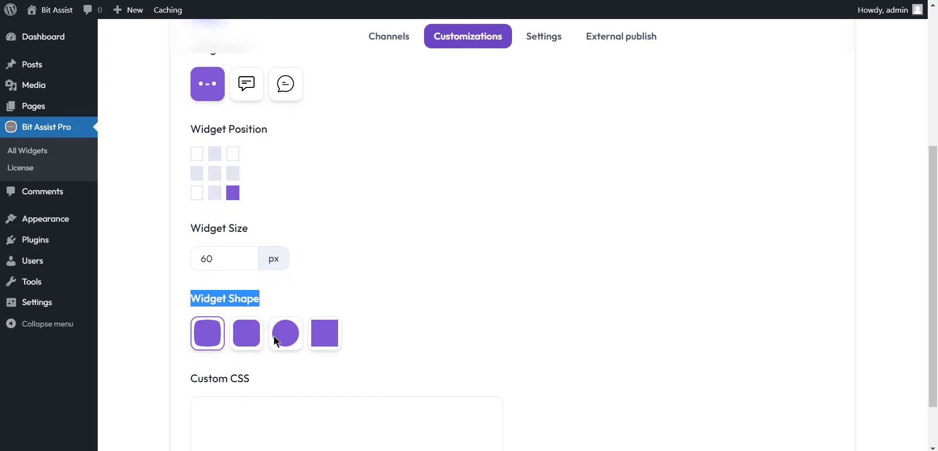
pyautogui.scroll(-2, 274, 340)
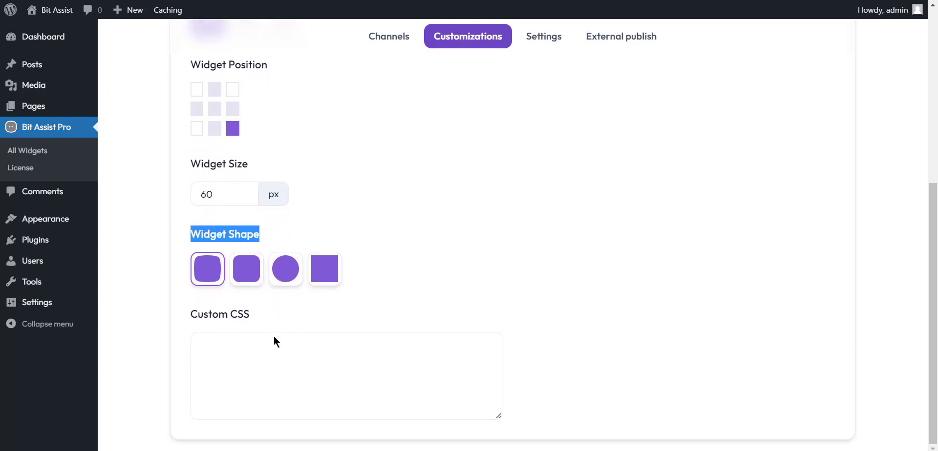
pyautogui.moveTo(256, 316); pyautogui.dragTo(189, 315)
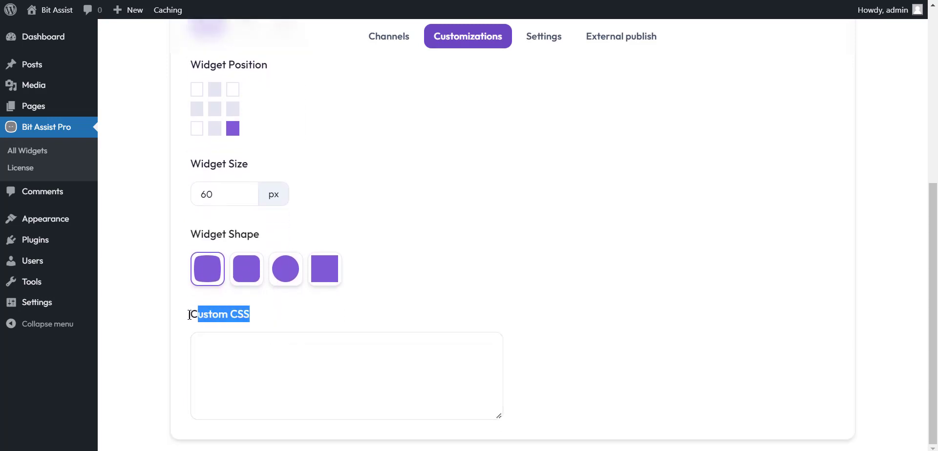
pyautogui.click(218, 357)
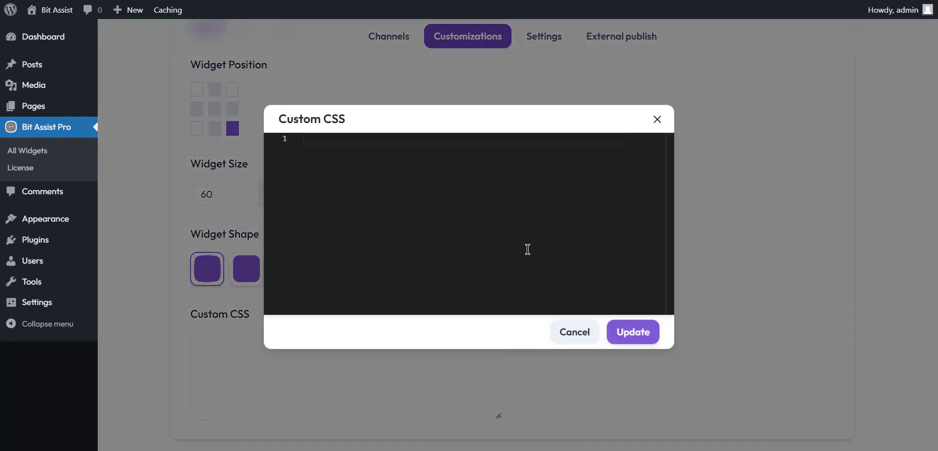
pyautogui.click(658, 120)
pyautogui.scroll(4, 611, 122)
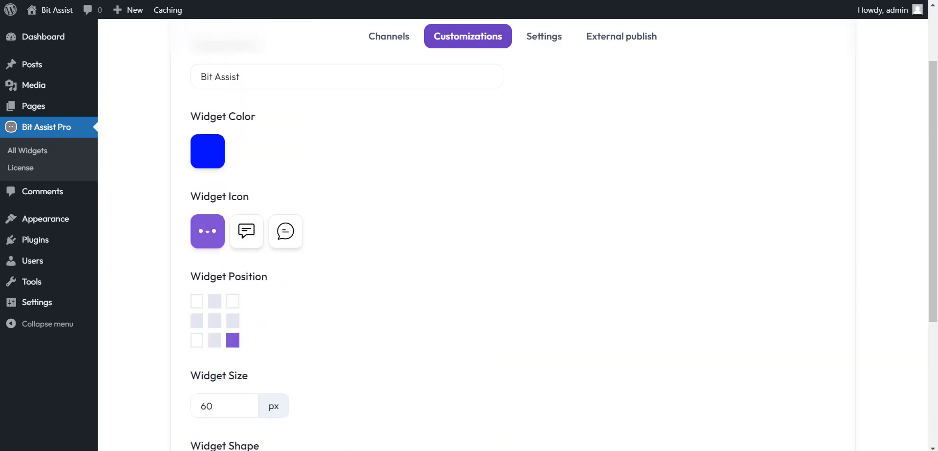
# Switch on Enable Business Hours in the widget's Settings tab
pyautogui.click(543, 37)
pyautogui.scroll(2, 412, 153)
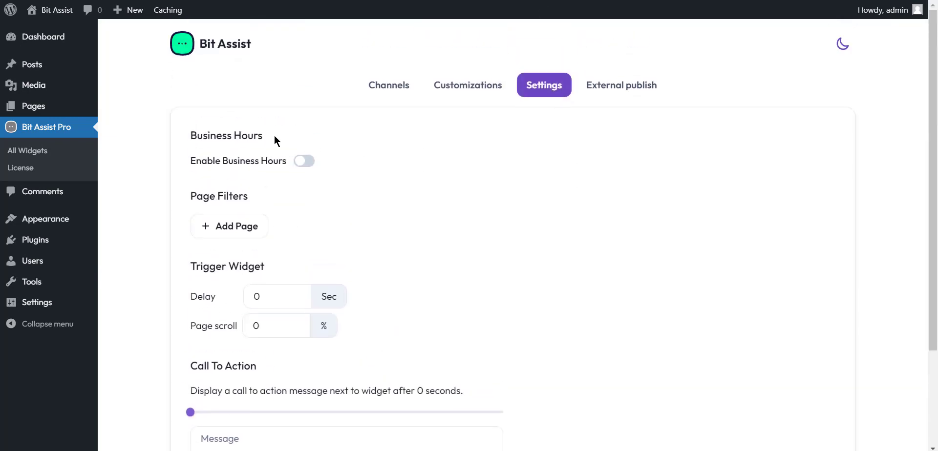
pyautogui.moveTo(274, 136); pyautogui.dragTo(187, 137)
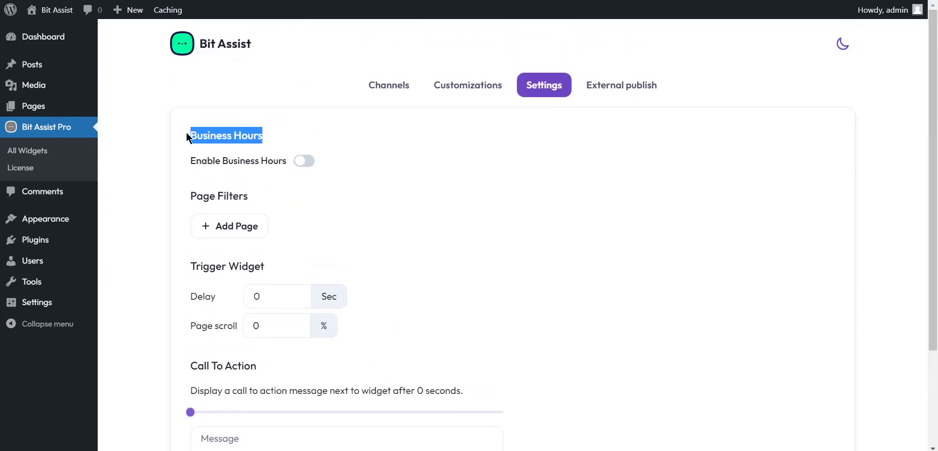
pyautogui.click(302, 164)
pyautogui.scroll(-1, 336, 212)
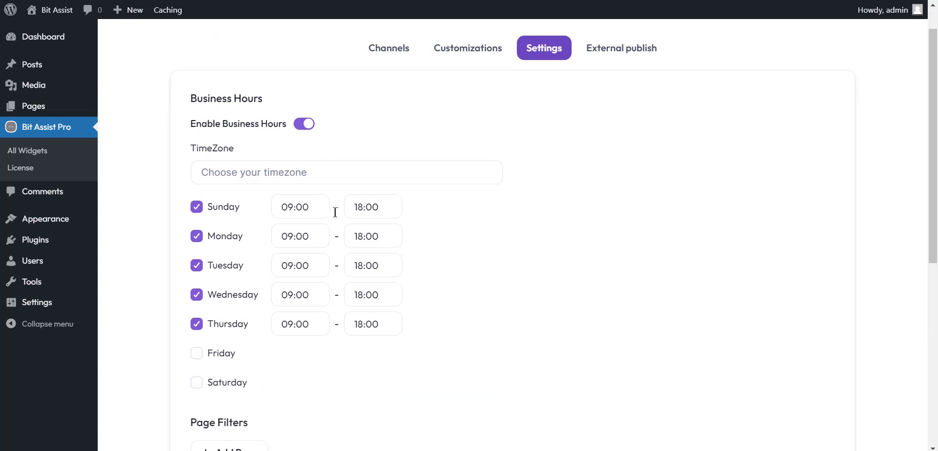
pyautogui.scroll(-1, 335, 212)
# Untick Thursday and Wednesday, tick Saturday, view the timezones, then turn business hours off
pyautogui.click(196, 292)
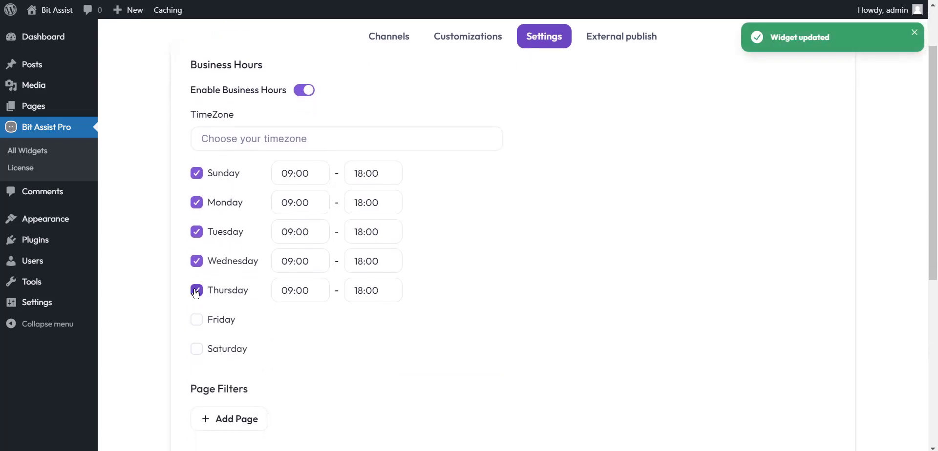
pyautogui.click(197, 264)
pyautogui.scroll(-2, 323, 273)
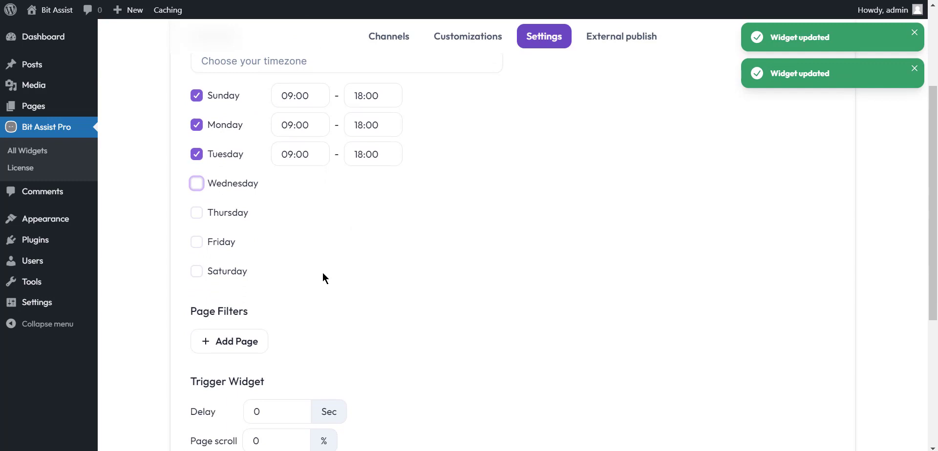
pyautogui.click(198, 272)
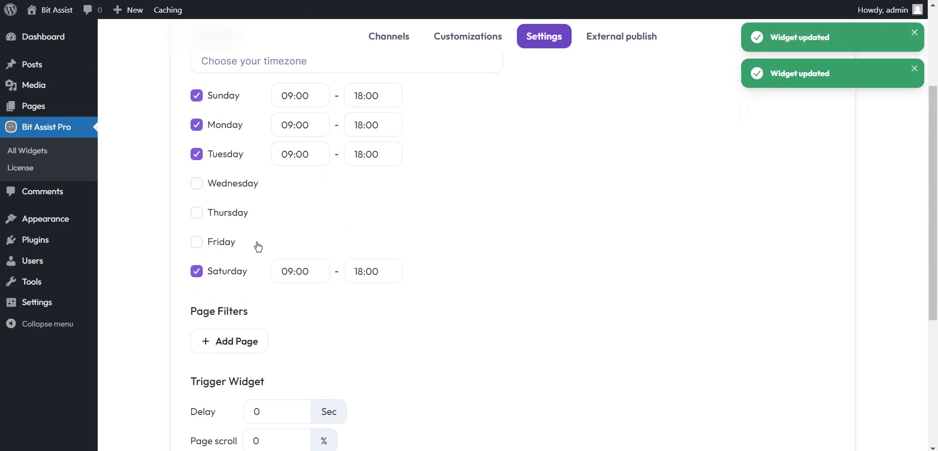
pyautogui.scroll(3, 340, 225)
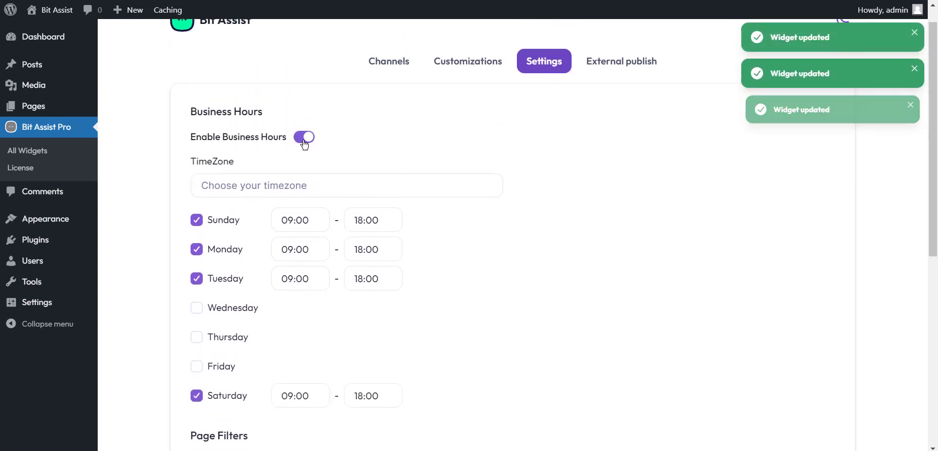
pyautogui.click(285, 188)
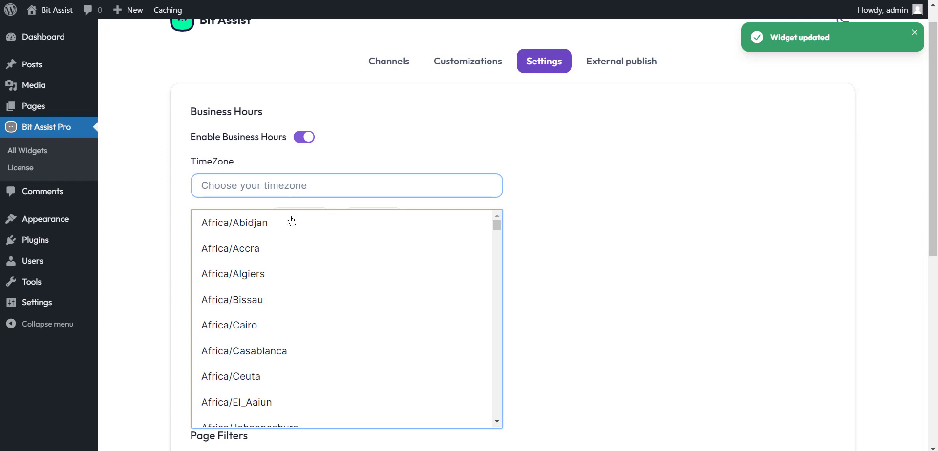
pyautogui.scroll(-4, 290, 273)
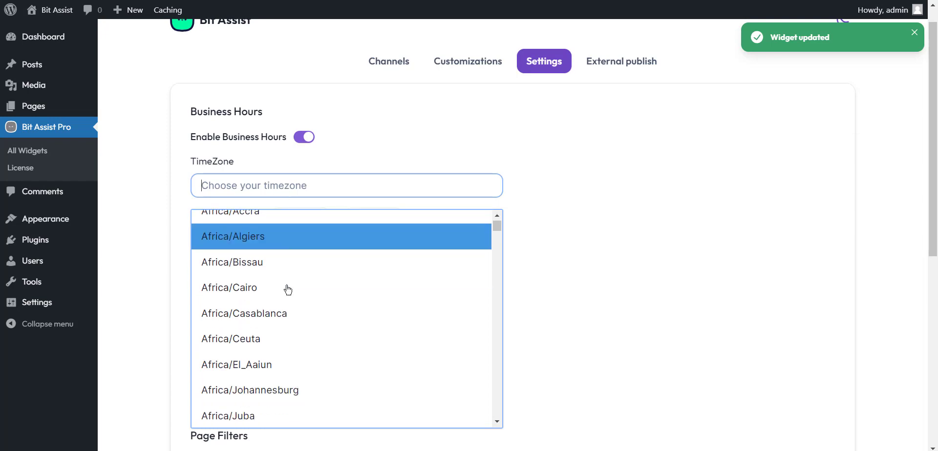
pyautogui.click(305, 138)
pyautogui.scroll(-1, 360, 199)
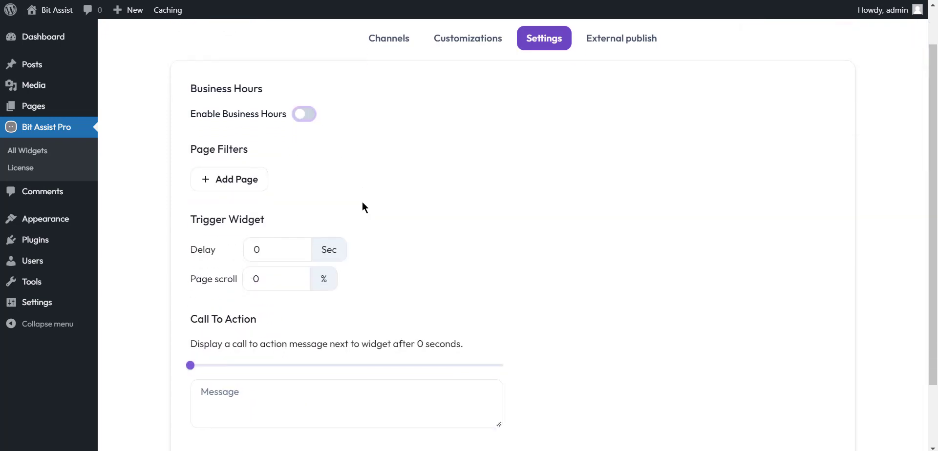
pyautogui.click(226, 177)
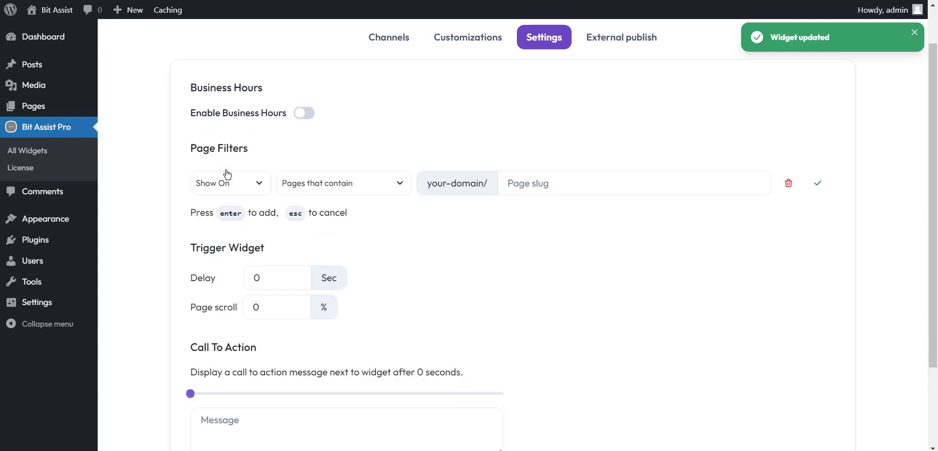
pyautogui.click(242, 185)
pyautogui.click(243, 187)
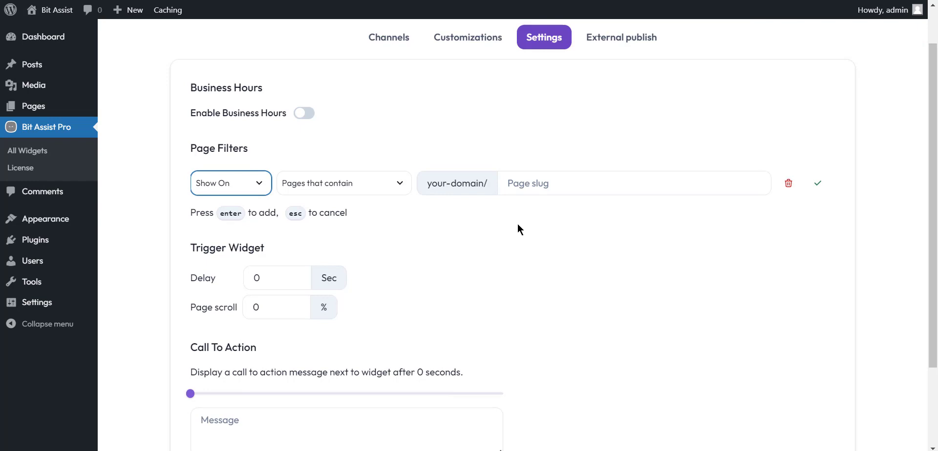
pyautogui.click(789, 184)
pyautogui.scroll(-1, 449, 203)
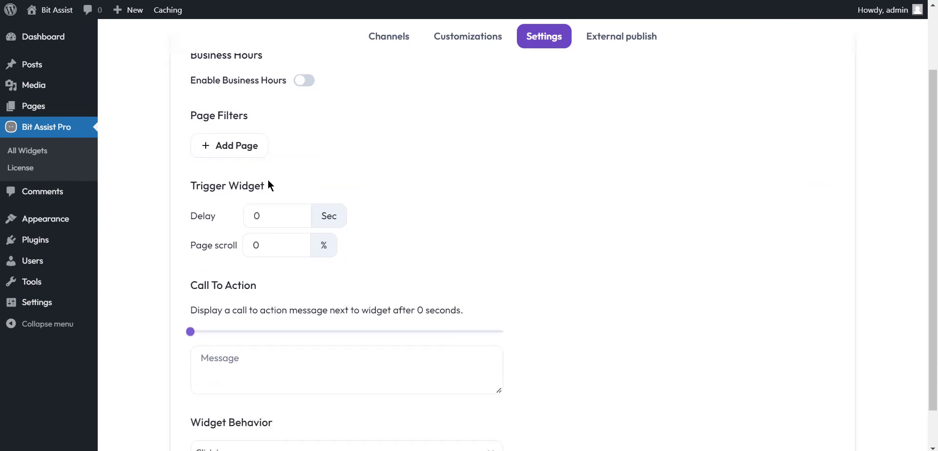
pyautogui.moveTo(266, 181); pyautogui.dragTo(189, 186)
pyautogui.scroll(-1, 314, 192)
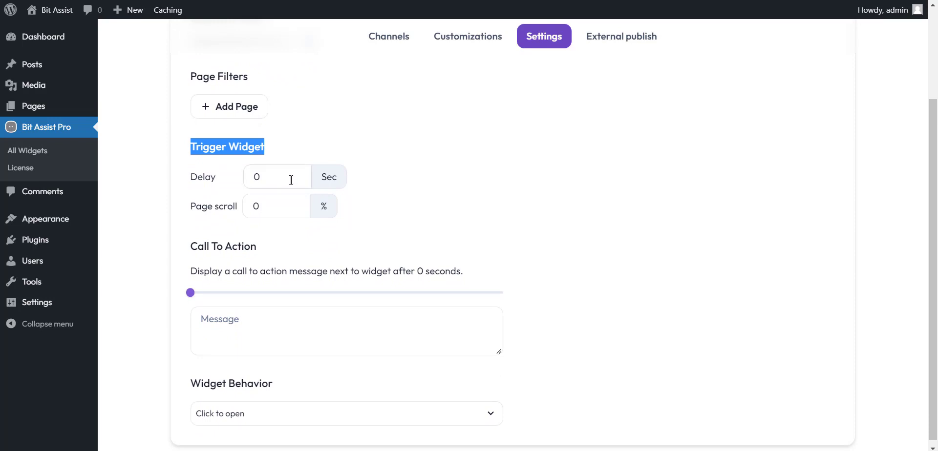
pyautogui.click(291, 180)
pyautogui.click(283, 210)
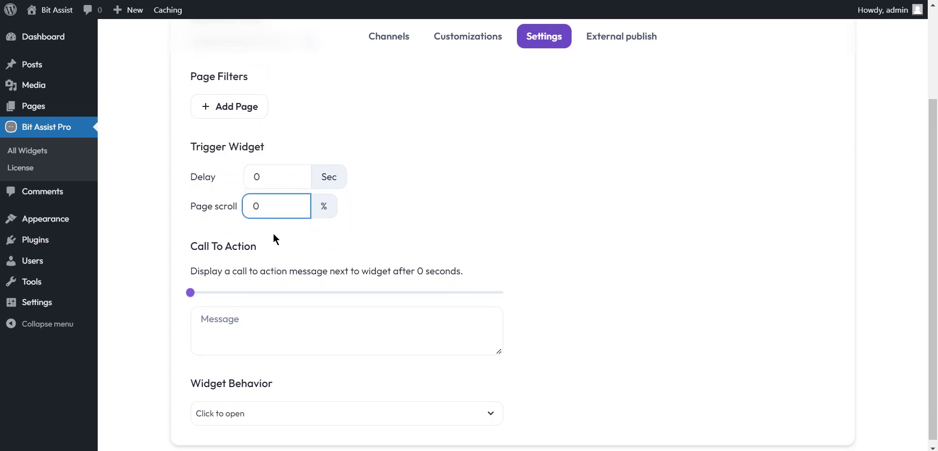
pyautogui.moveTo(263, 245); pyautogui.dragTo(188, 254)
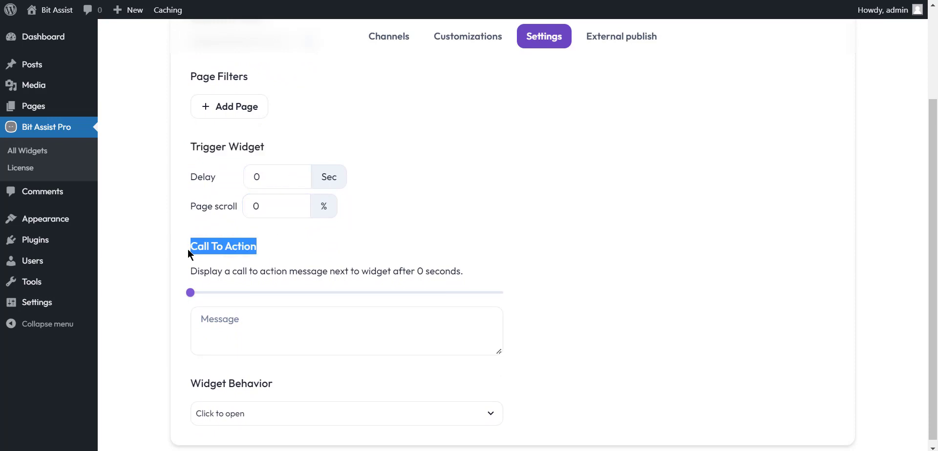
pyautogui.scroll(-1, 320, 253)
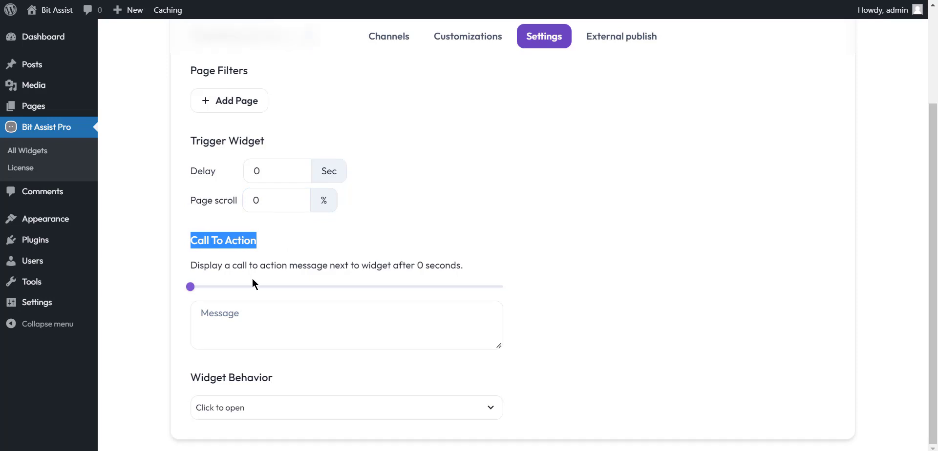
# Set the call-to-action delay to 1 second with the message 'Need Help?'
pyautogui.moveTo(191, 287); pyautogui.dragTo(196, 288)
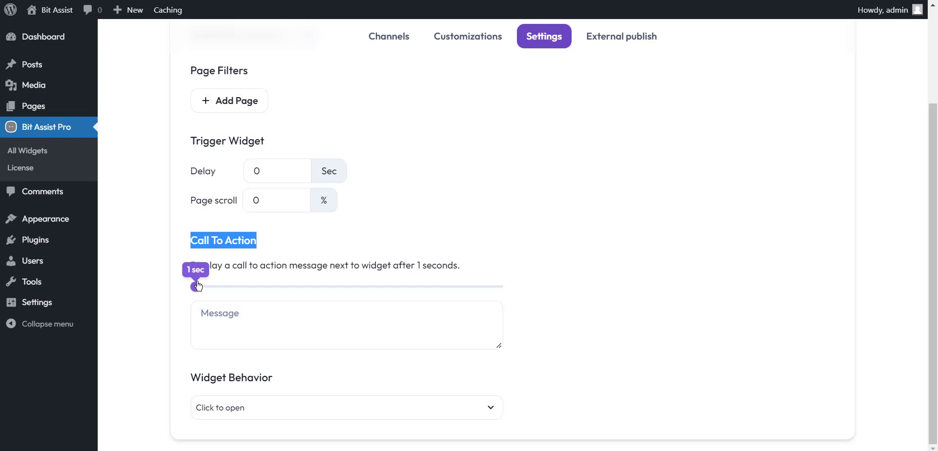
pyautogui.click(230, 313)
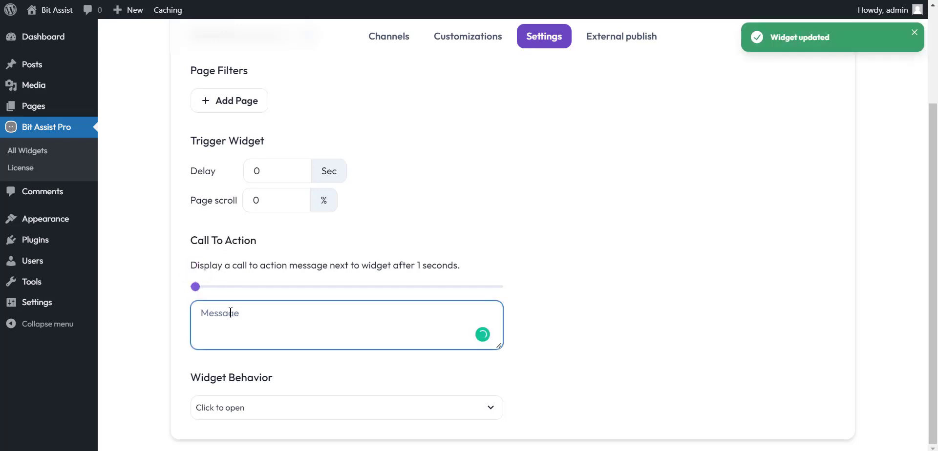
pyautogui.write('Need Help?')
pyautogui.click(384, 366)
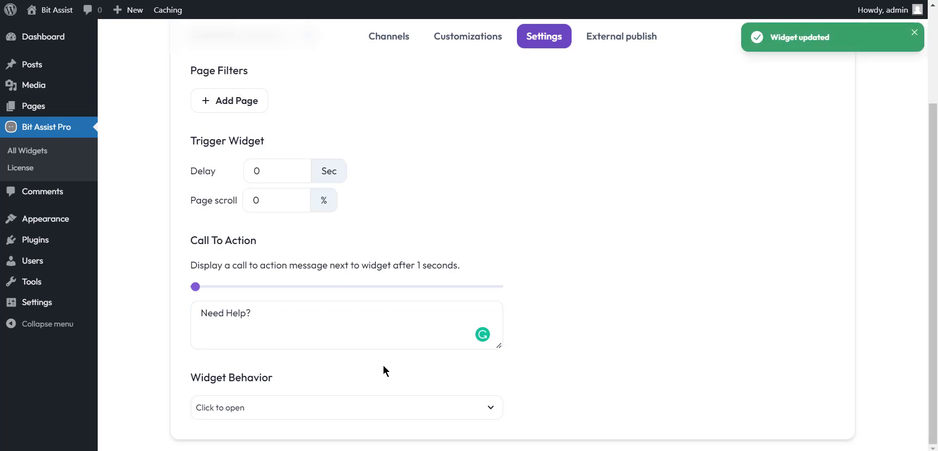
pyautogui.moveTo(282, 377); pyautogui.dragTo(188, 380)
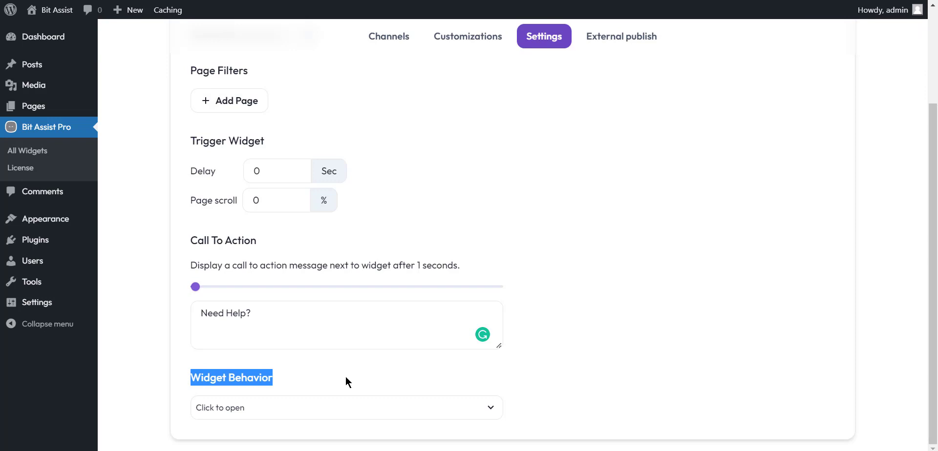
pyautogui.click(575, 362)
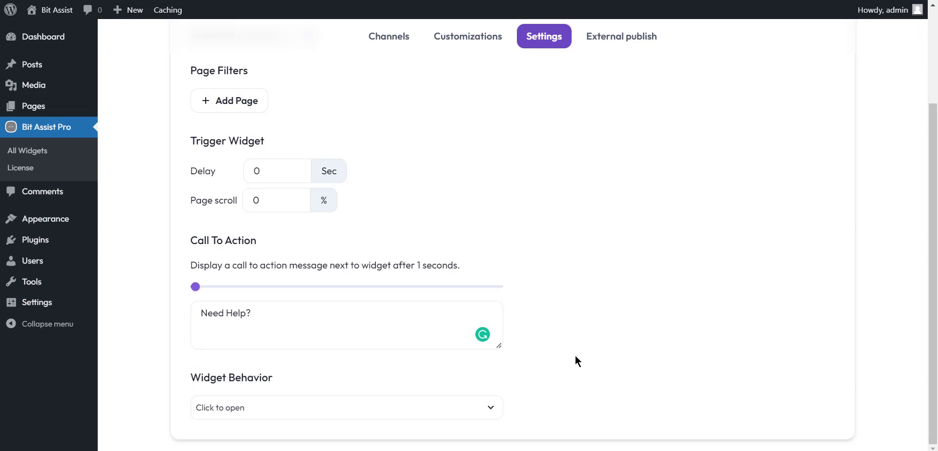
pyautogui.scroll(2, 575, 362)
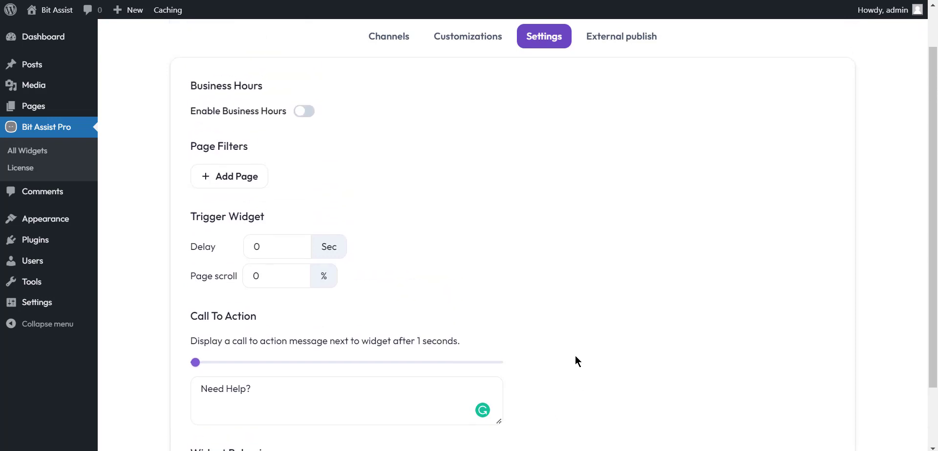
# Open the widget's External publish settings
pyautogui.click(620, 44)
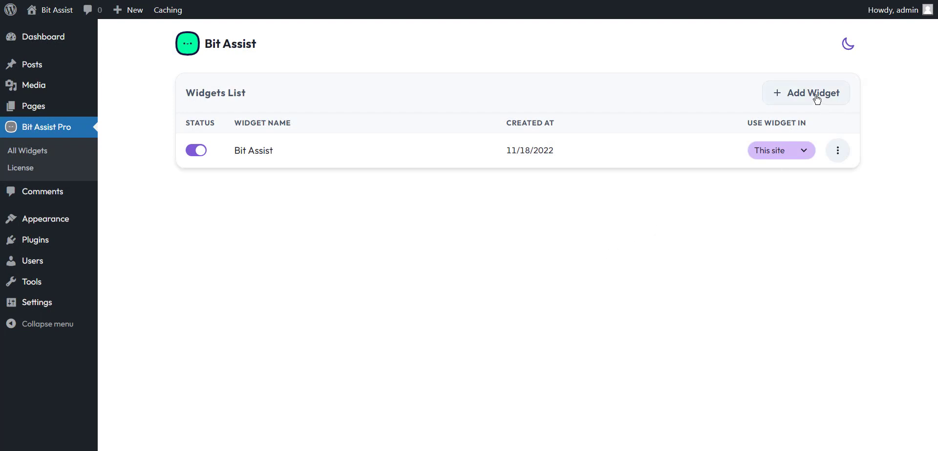
# Set the Bit Assist widget to be used on an External site and edit it
pyautogui.click(793, 154)
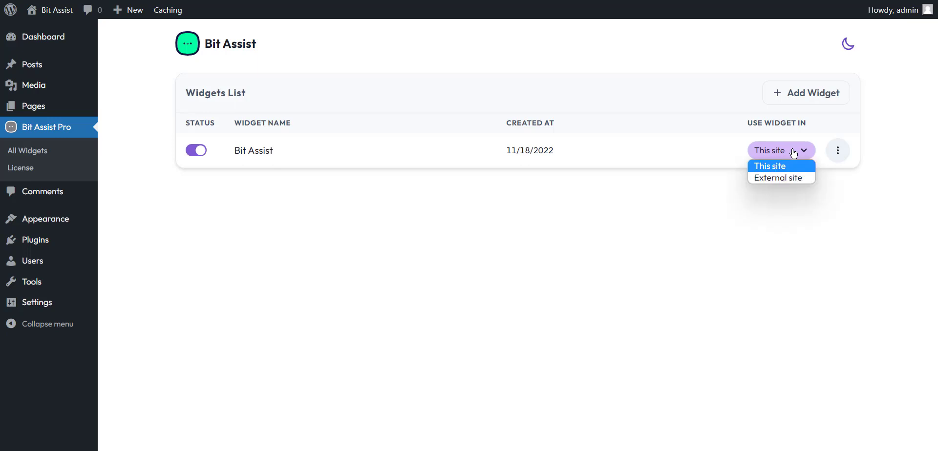
pyautogui.click(782, 180)
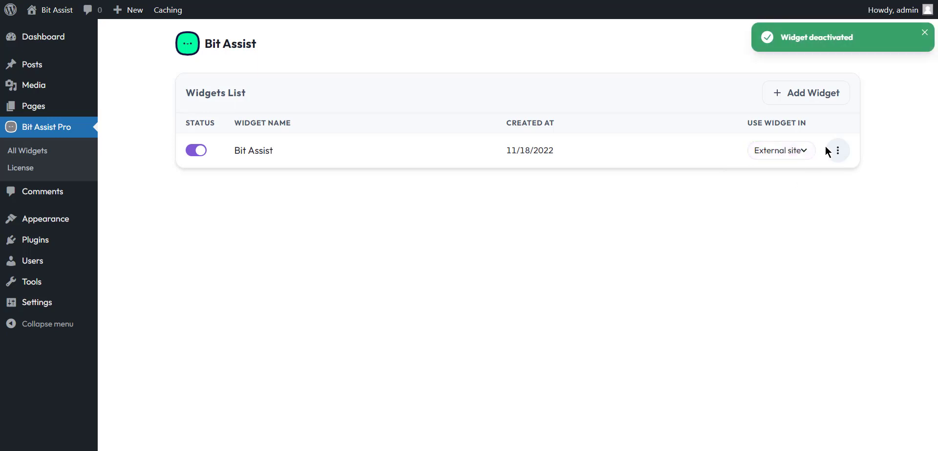
pyautogui.click(833, 151)
pyautogui.click(798, 186)
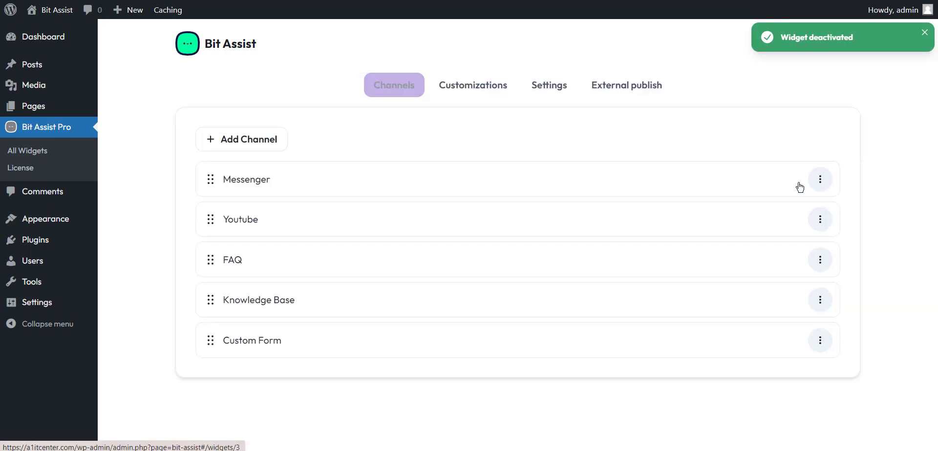
# Add the Squarespace domain under External publish and copy the embed script
pyautogui.click(641, 86)
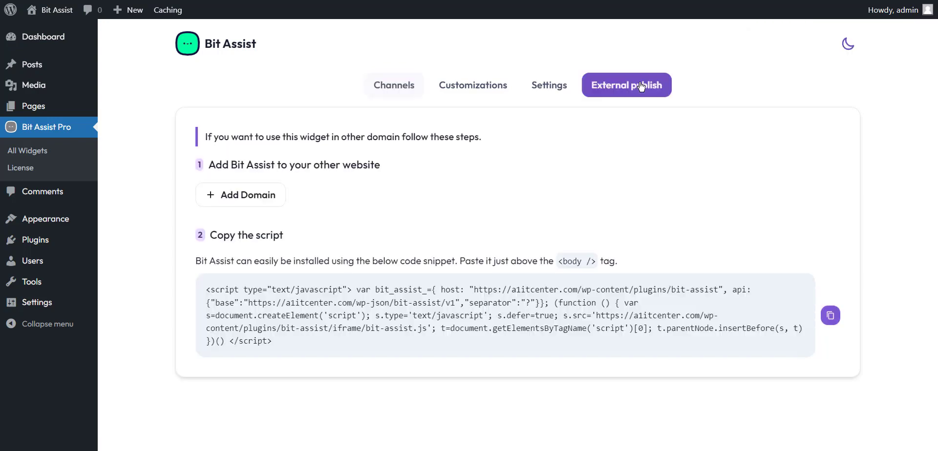
pyautogui.click(271, 202)
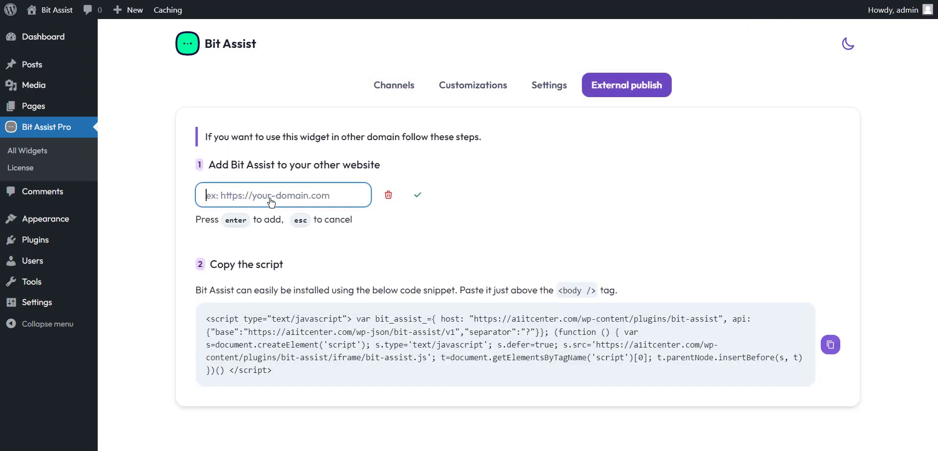
pyautogui.hotkey('ctrl', 'v')
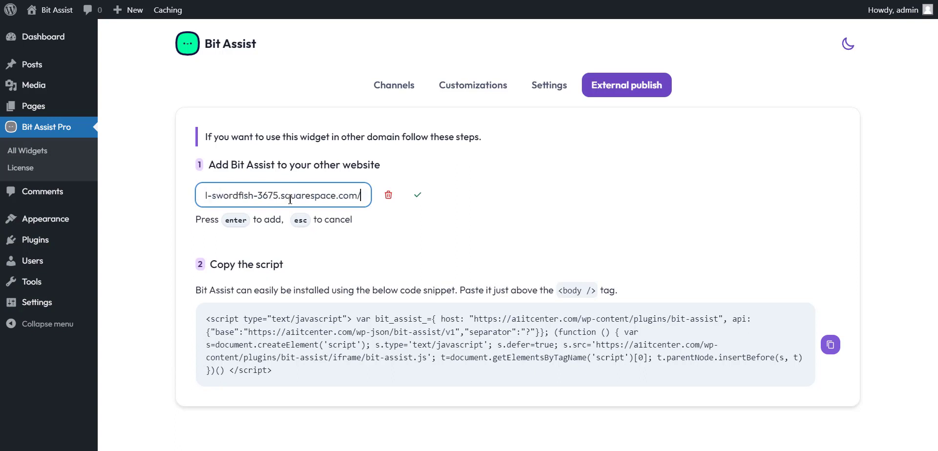
pyautogui.click(419, 197)
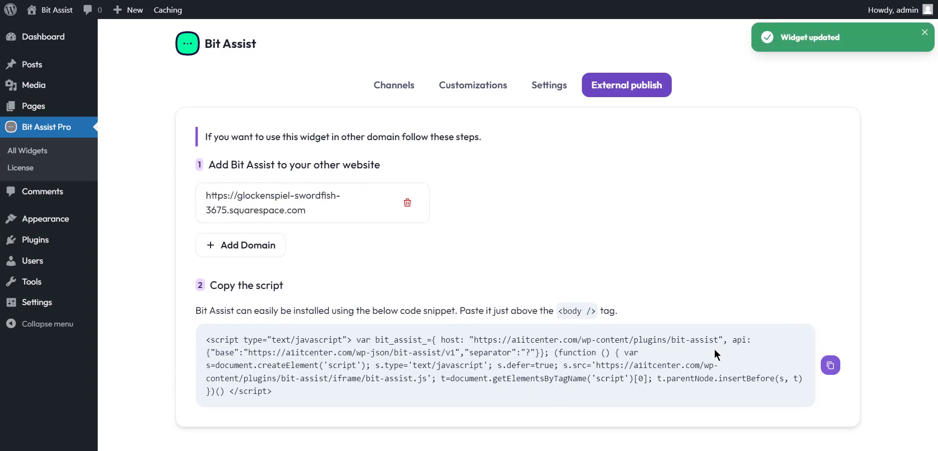
pyautogui.click(831, 365)
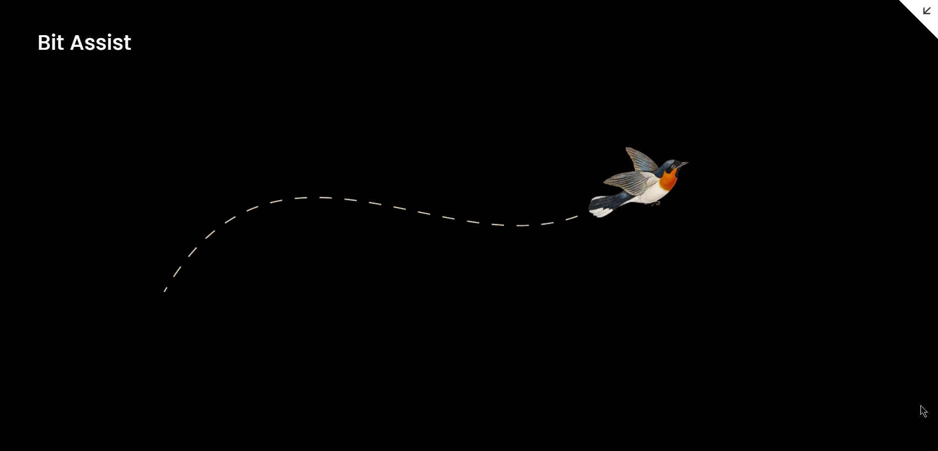
# Paste the Bit Assist embed script into Squarespace's FOOTER code injection and save
pyautogui.click(928, 9)
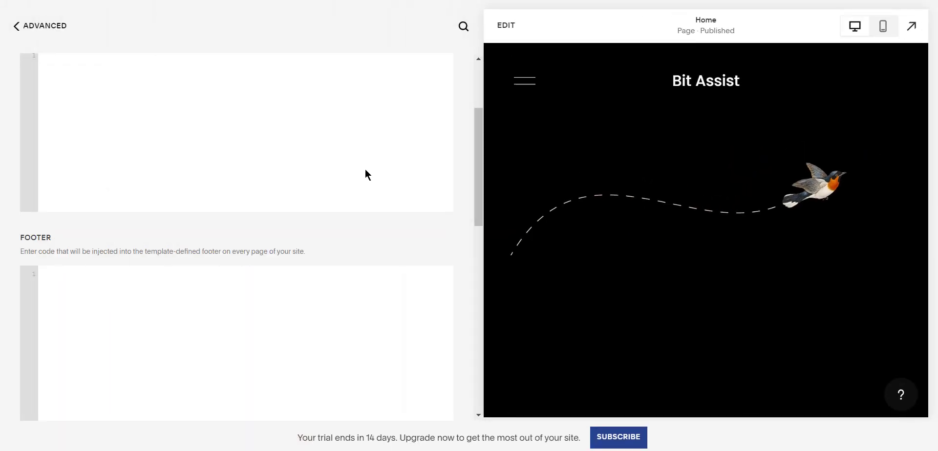
pyautogui.scroll(2, 209, 155)
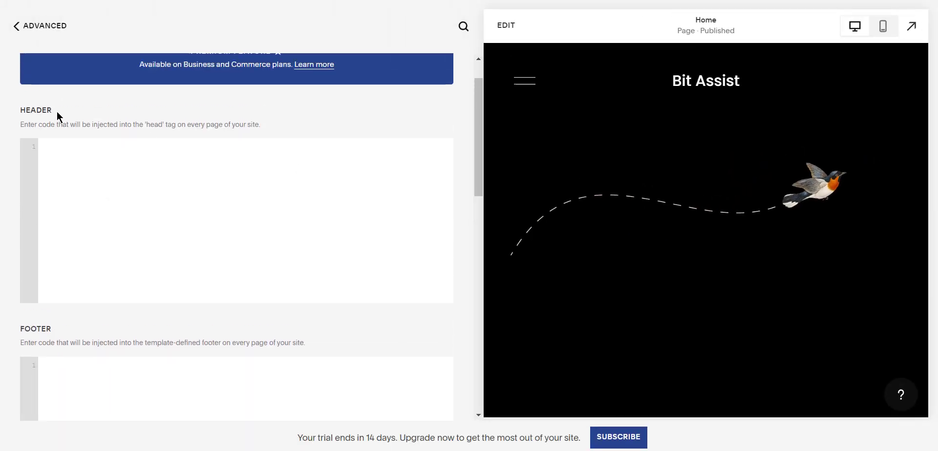
pyautogui.moveTo(58, 119); pyautogui.dragTo(20, 112)
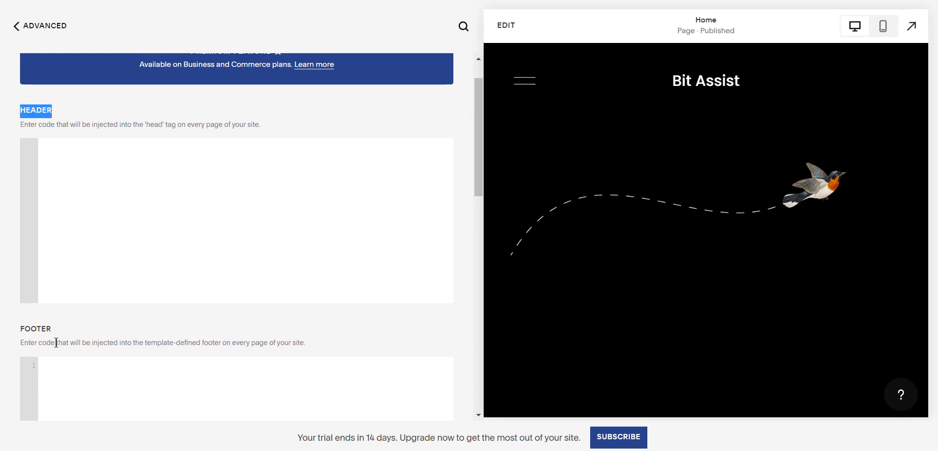
pyautogui.moveTo(58, 335); pyautogui.dragTo(11, 333)
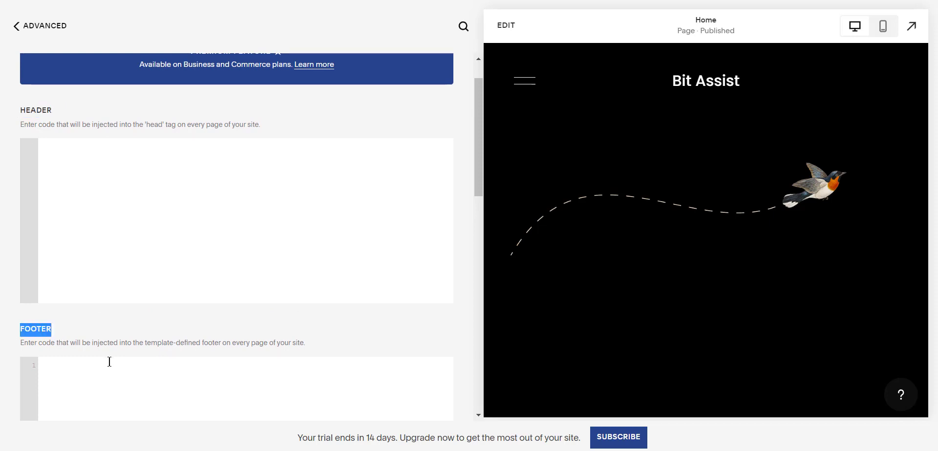
pyautogui.click(117, 374)
pyautogui.hotkey('ctrl', 'v')
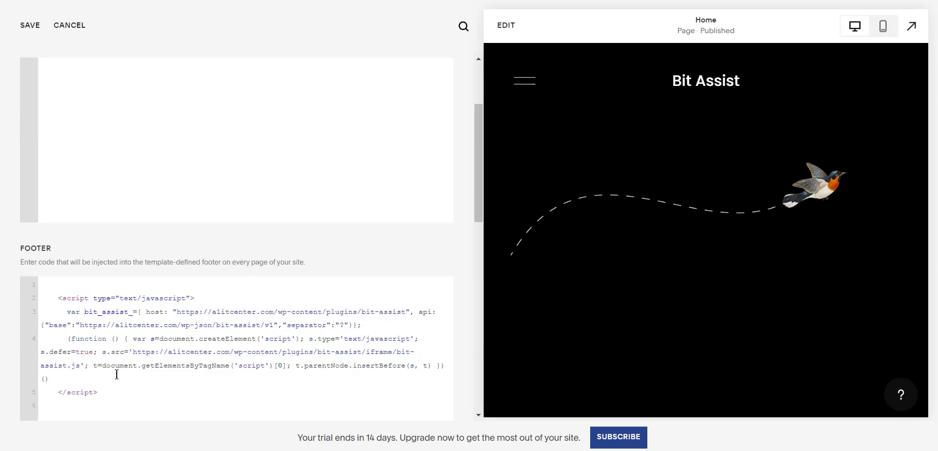
pyautogui.click(30, 24)
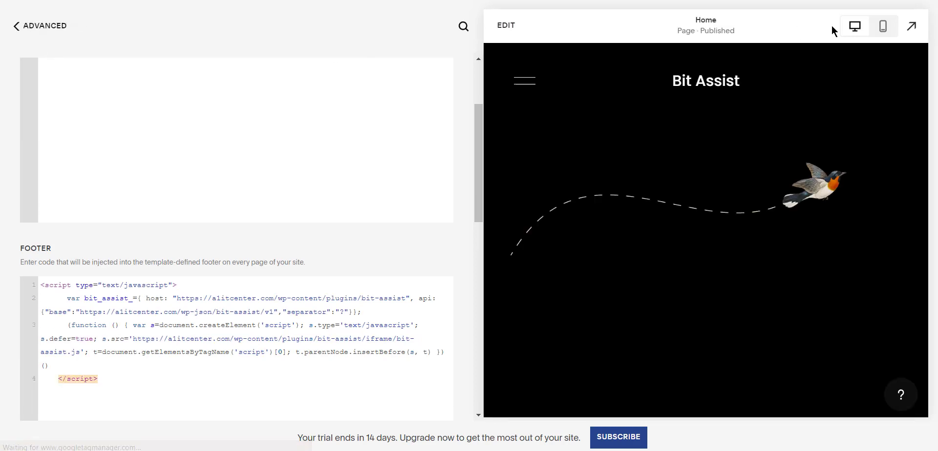
# Preview the Squarespace site full-screen and open the blue Bit Assist widget's channel list
pyautogui.click(910, 27)
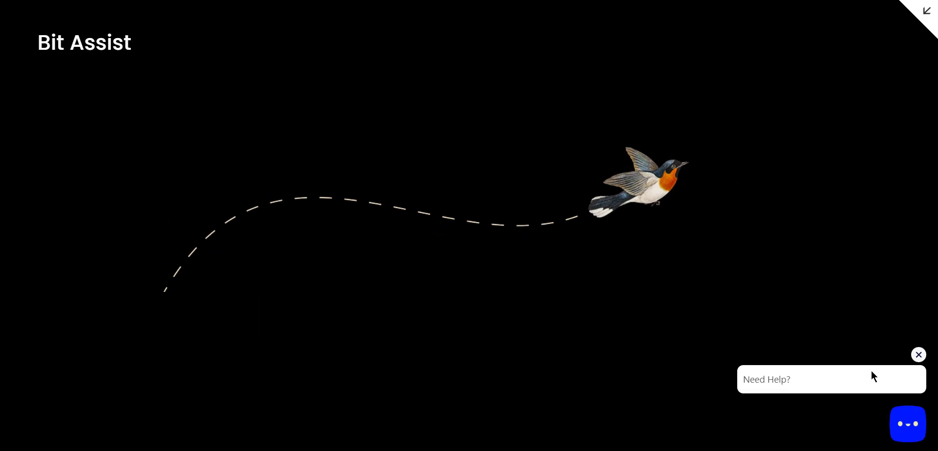
pyautogui.click(907, 425)
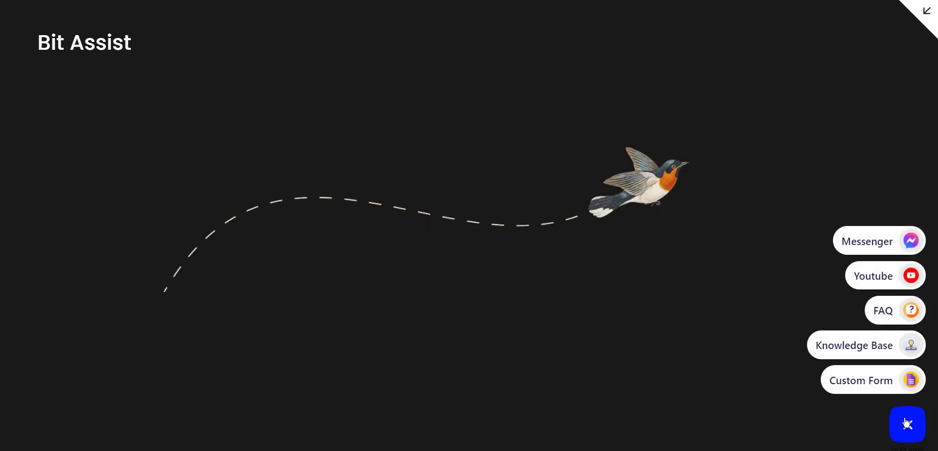